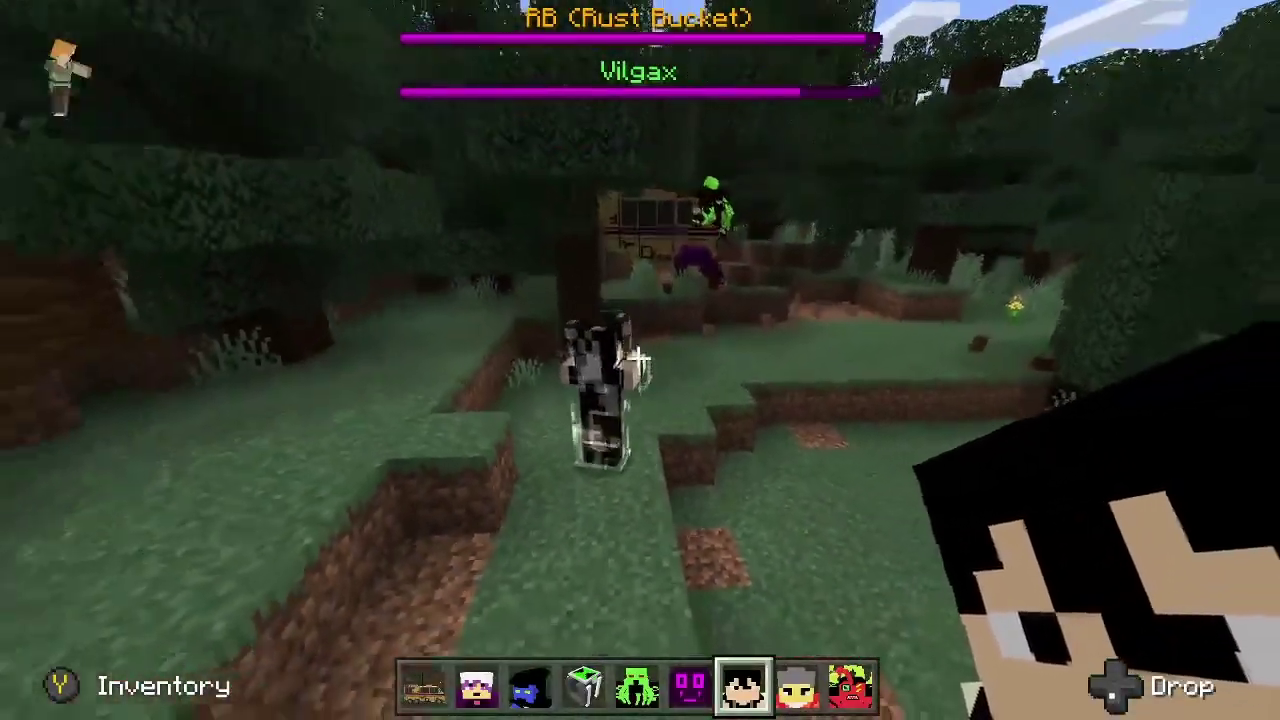
# Step: Spawn Grandpa Max, then Kevin 11, on the forest ground using their hotbar spawn eggs
pyautogui.scroll(-1, 640, 360)
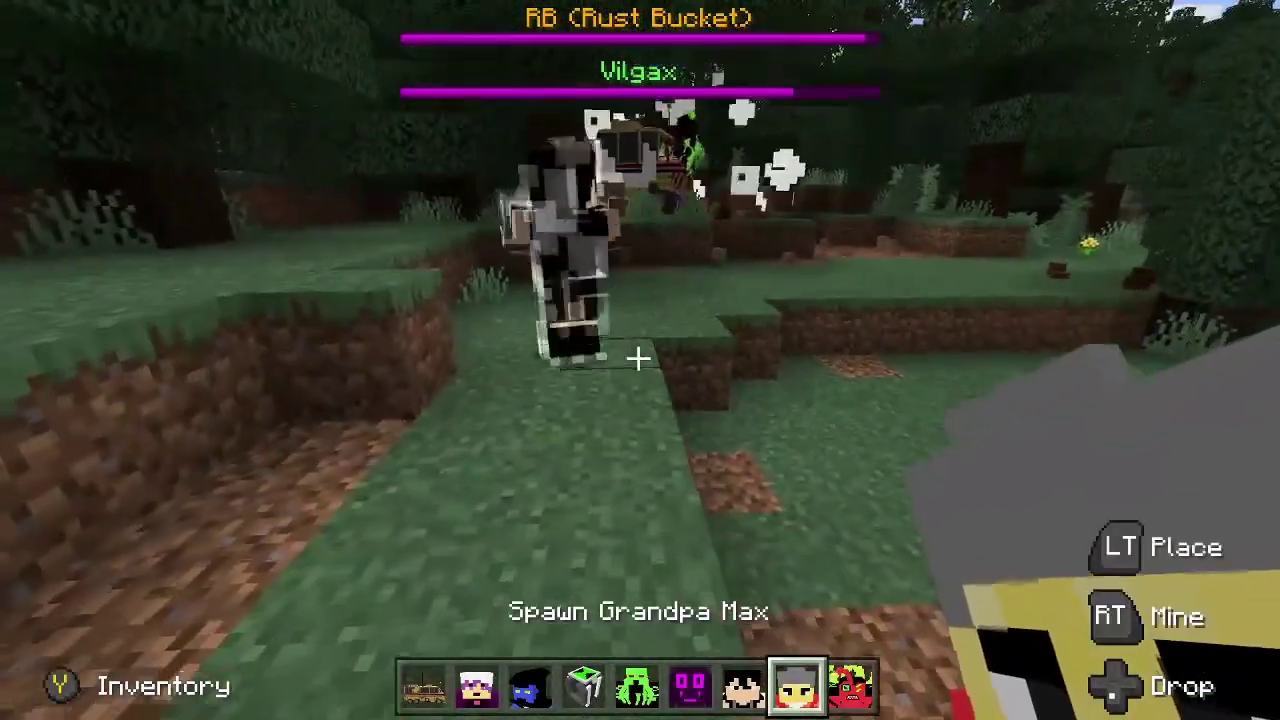
pyautogui.rightClick(638, 358)
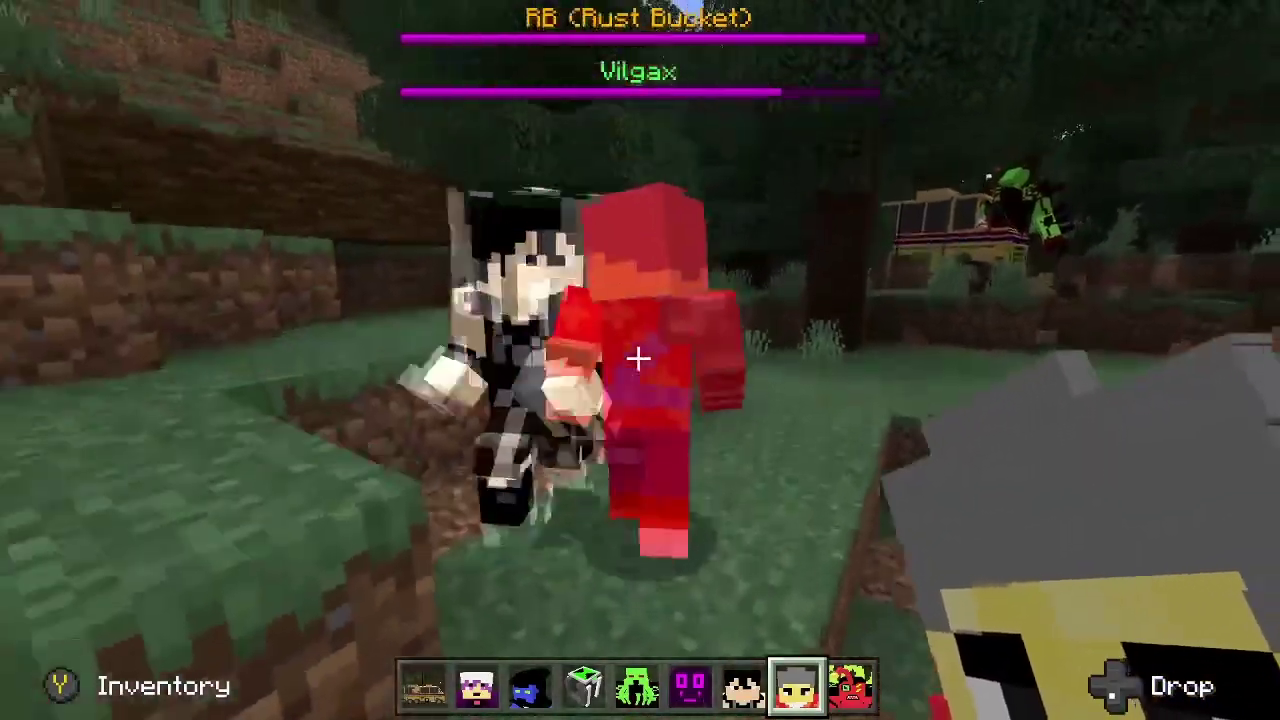
pyautogui.scroll(-1, 638, 358)
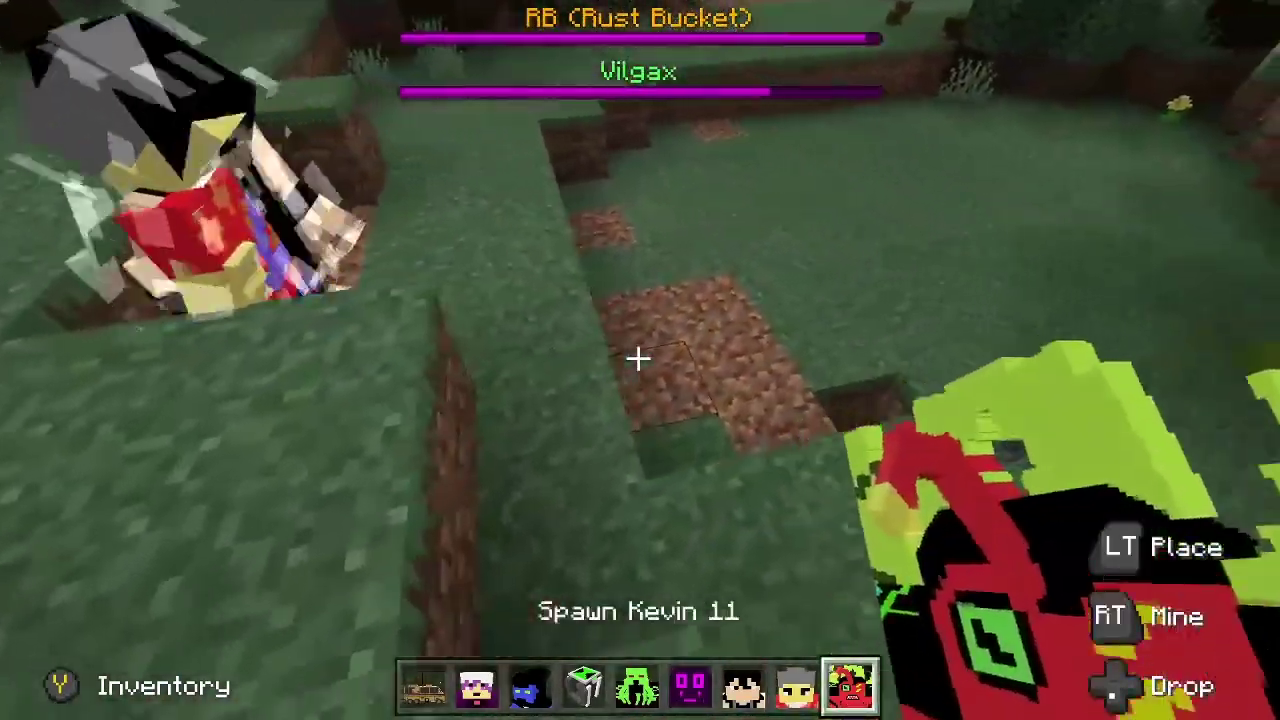
pyautogui.rightClick(638, 358)
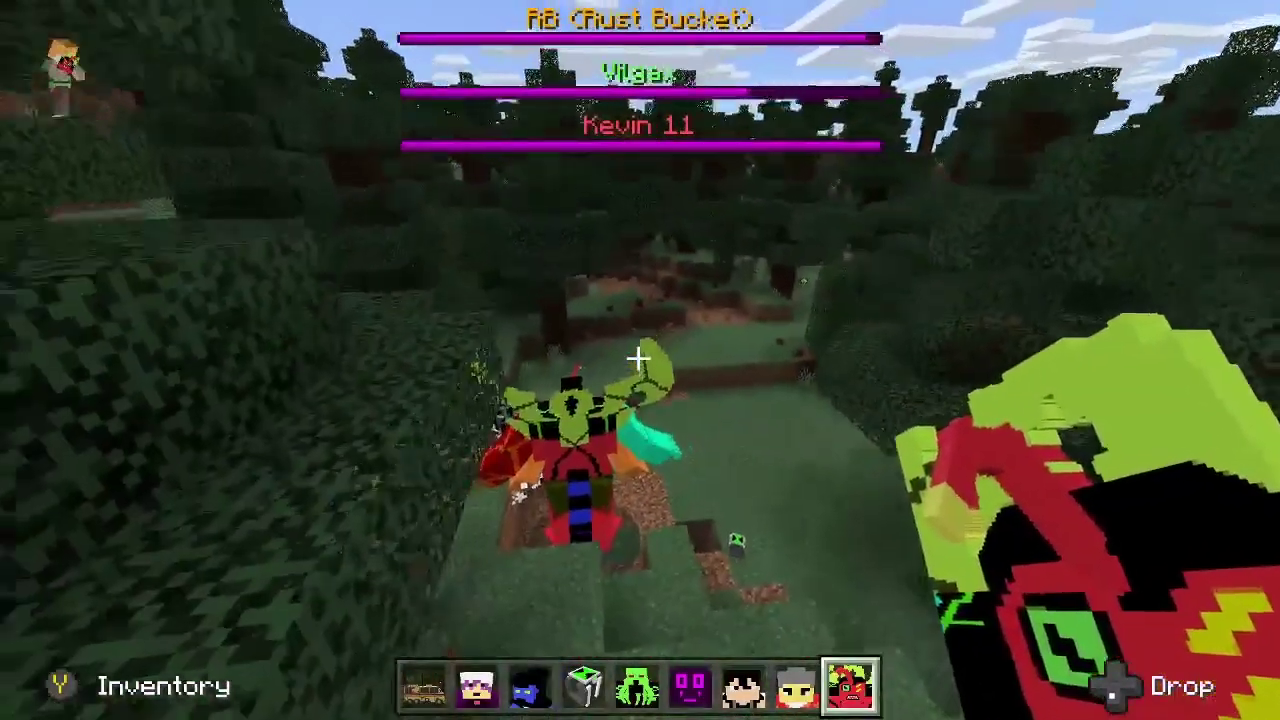
# Step: Resume play, open the creative inventory and expand the Mob Eggs group
pyautogui.press('Escape')
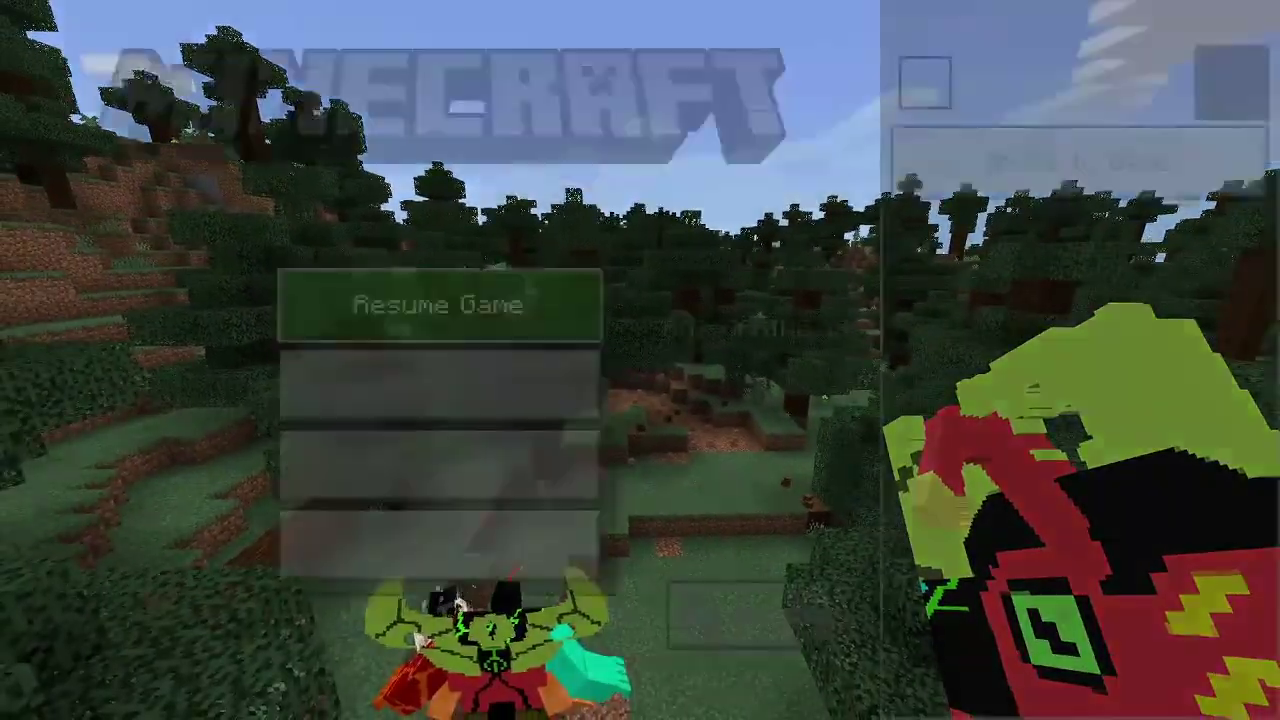
pyautogui.press('Escape')
pyautogui.press('e')
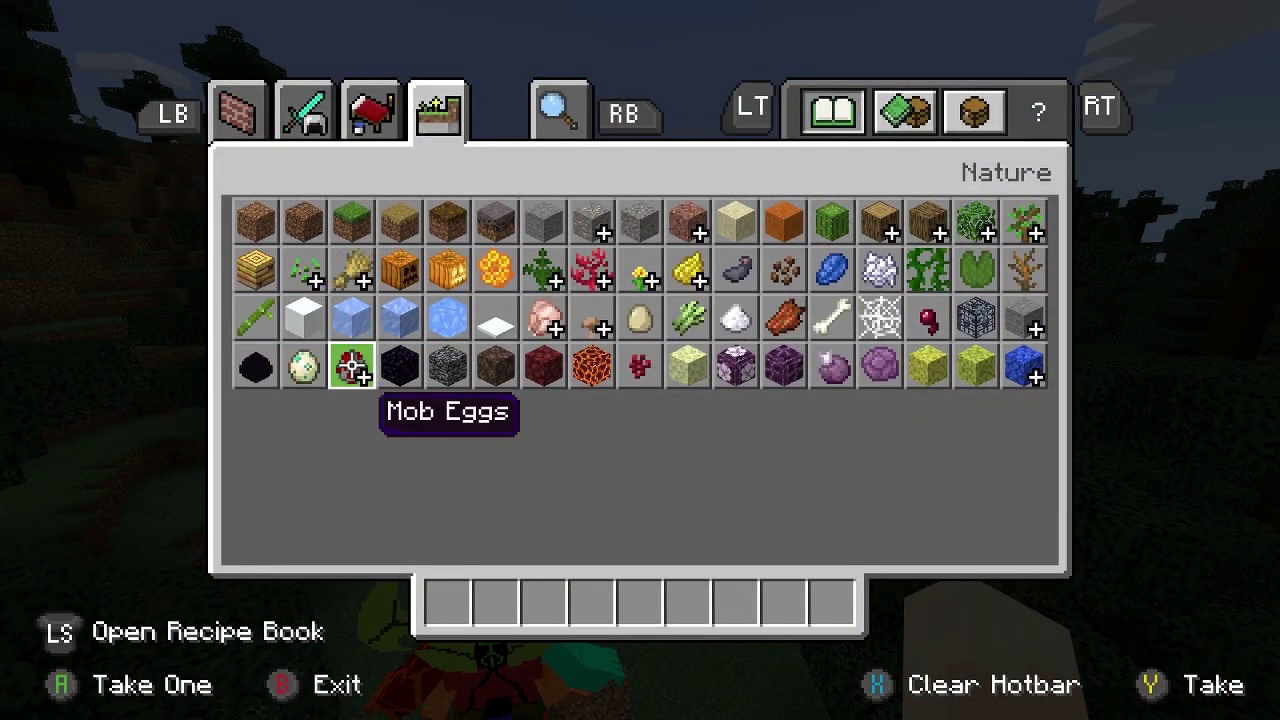
pyautogui.click(343, 368)
pyautogui.scroll(-2, 343, 411)
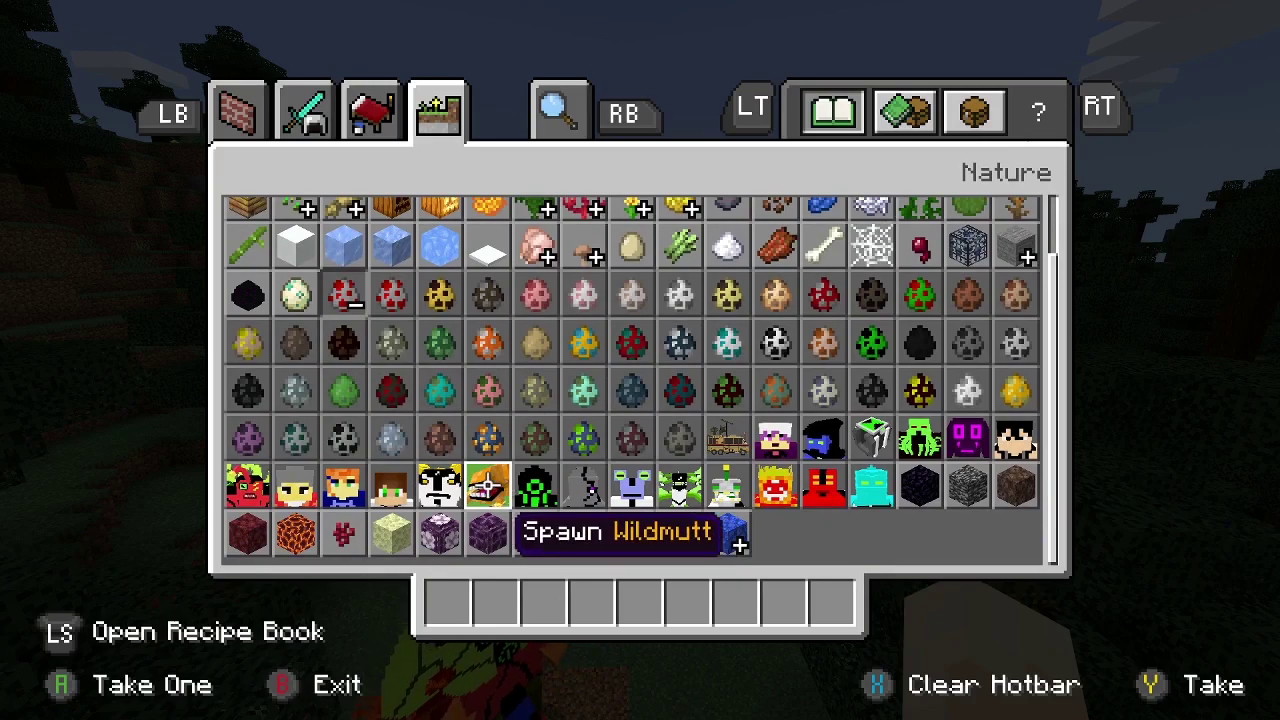
# Step: Add the Gwen, Ben 10, Cannonbolt, Wildmutt, Ghostfreak, Greymatter, Stinkfly, Ripjaws and Heatblast eggs to the hotbar
pyautogui.keyDown('shift'); pyautogui.click(343, 485); pyautogui.keyUp('shift')
pyautogui.keyDown('shift'); pyautogui.click(392, 485); pyautogui.keyUp('shift')
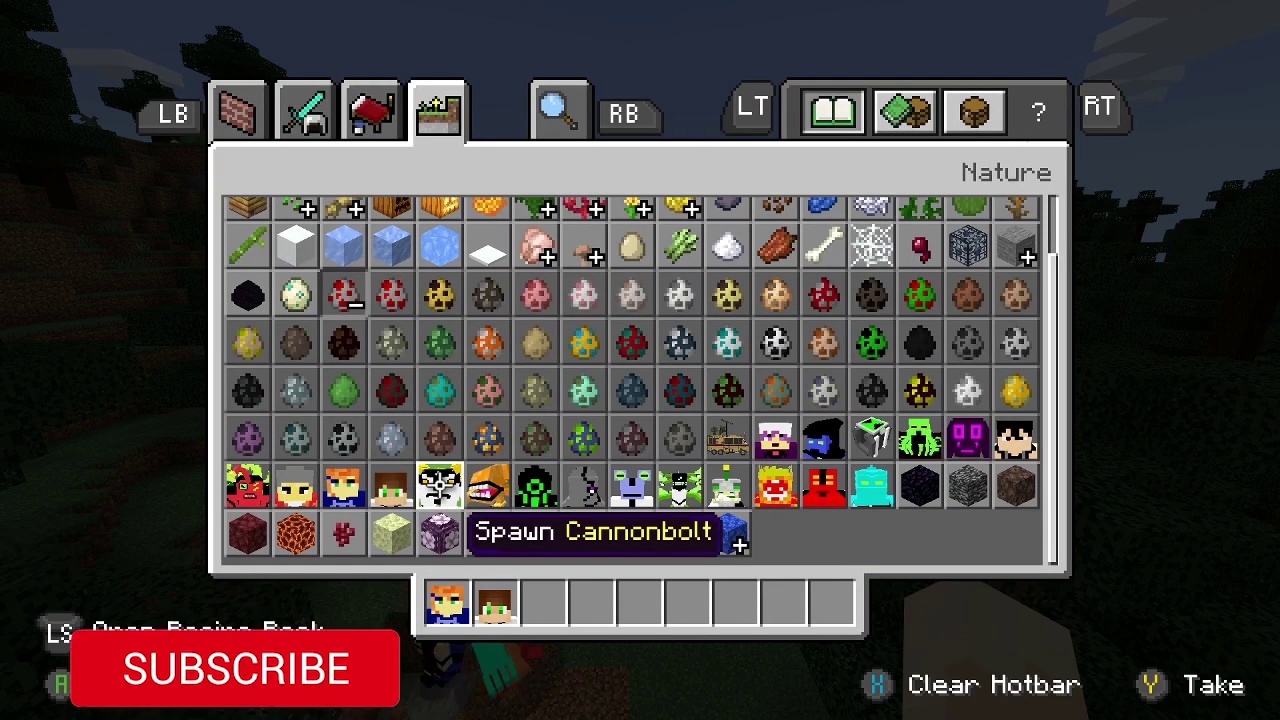
pyautogui.keyDown('shift'); pyautogui.click(440, 485); pyautogui.keyUp('shift')
pyautogui.keyDown('shift'); pyautogui.click(487, 485); pyautogui.keyUp('shift')
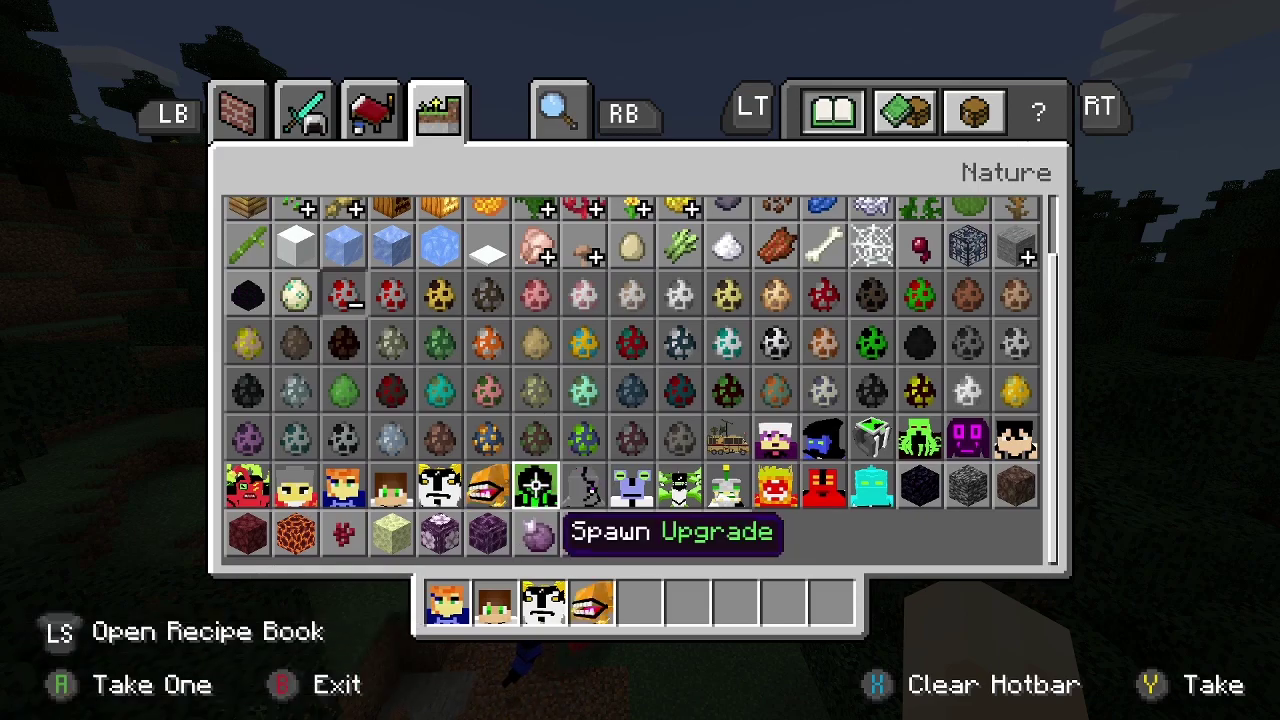
pyautogui.keyDown('shift'); pyautogui.click(582, 485); pyautogui.keyUp('shift')
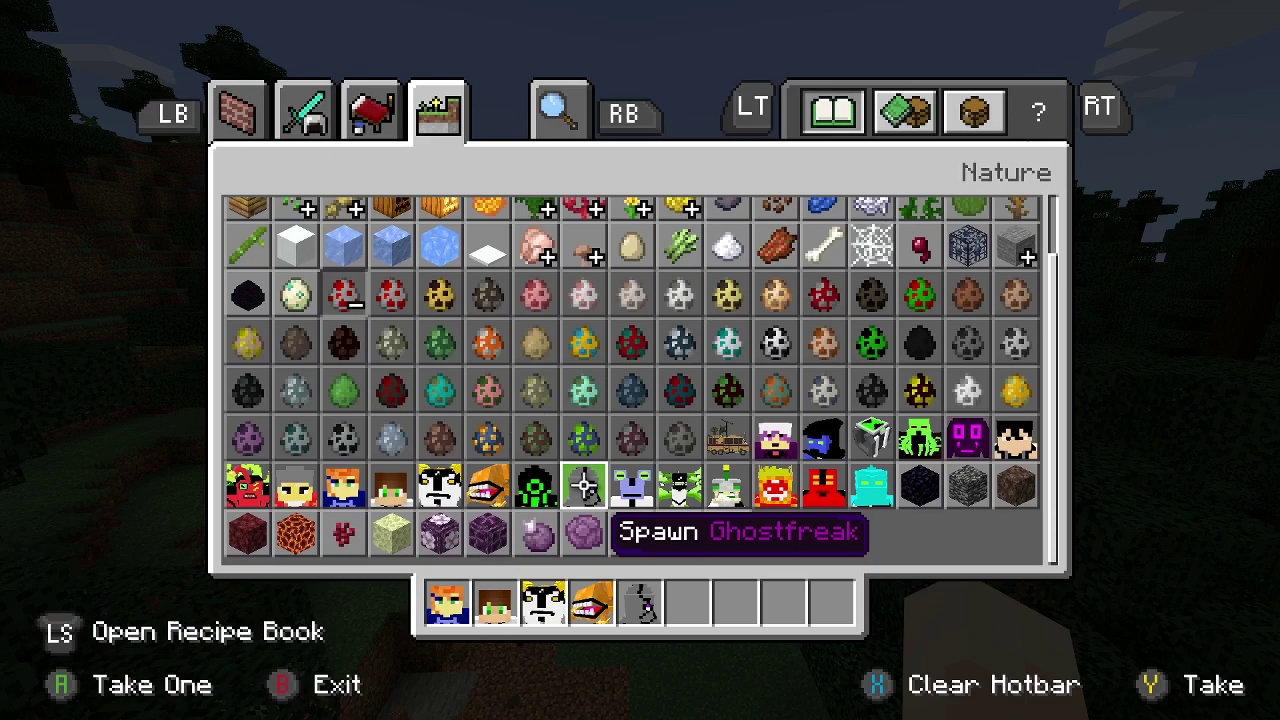
pyautogui.keyDown('shift'); pyautogui.click(632, 485); pyautogui.keyUp('shift')
pyautogui.keyDown('shift'); pyautogui.click(680, 485); pyautogui.keyUp('shift')
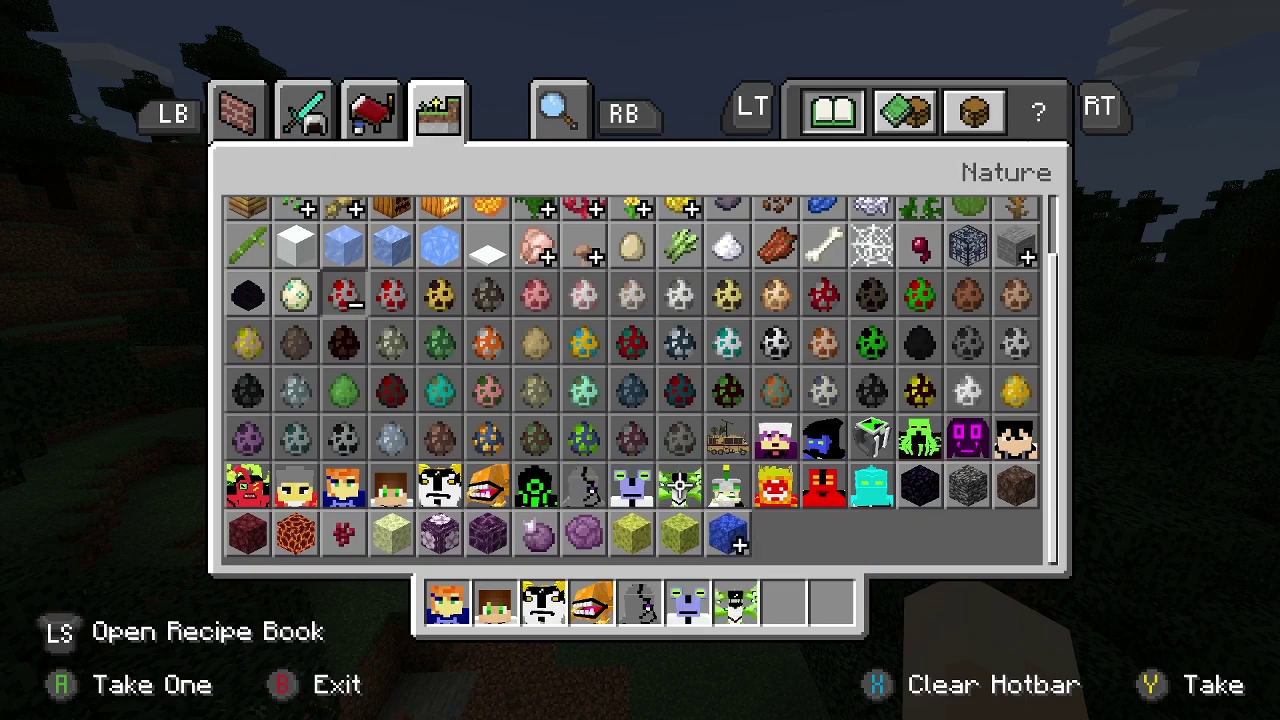
pyautogui.keyDown('shift'); pyautogui.click(728, 485); pyautogui.keyUp('shift')
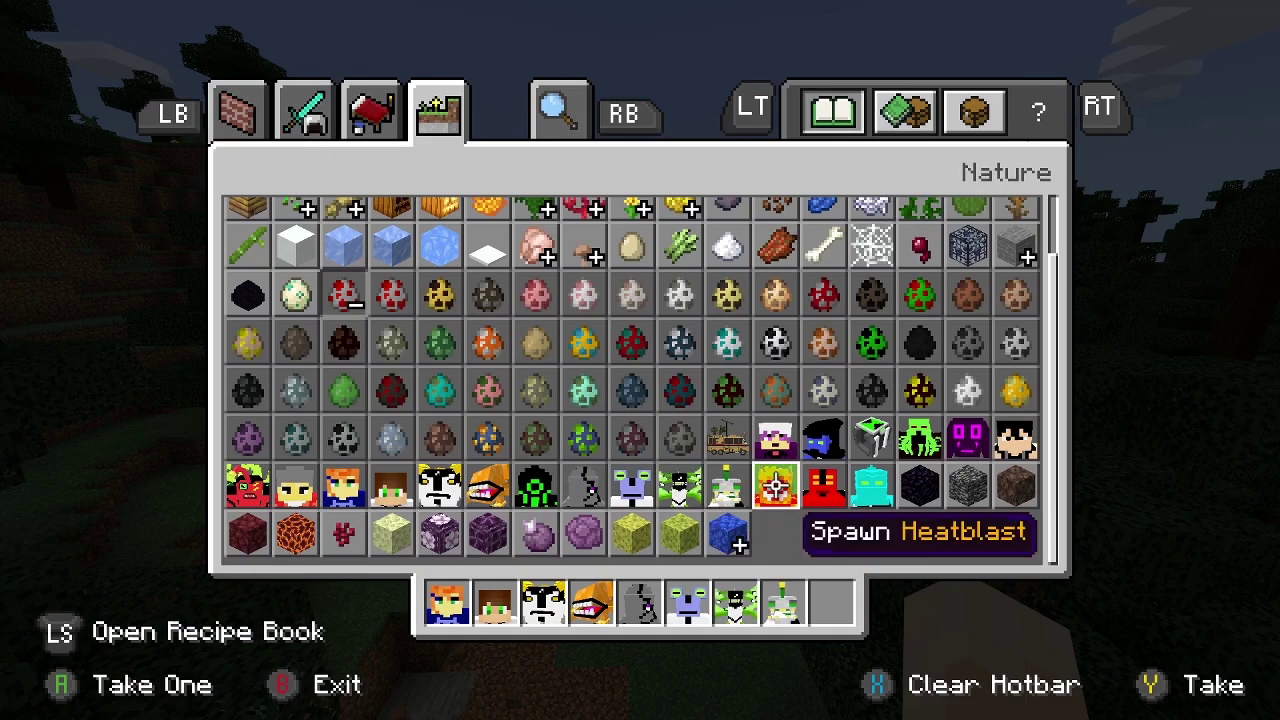
pyautogui.keyDown('shift'); pyautogui.click(776, 485); pyautogui.keyUp('shift')
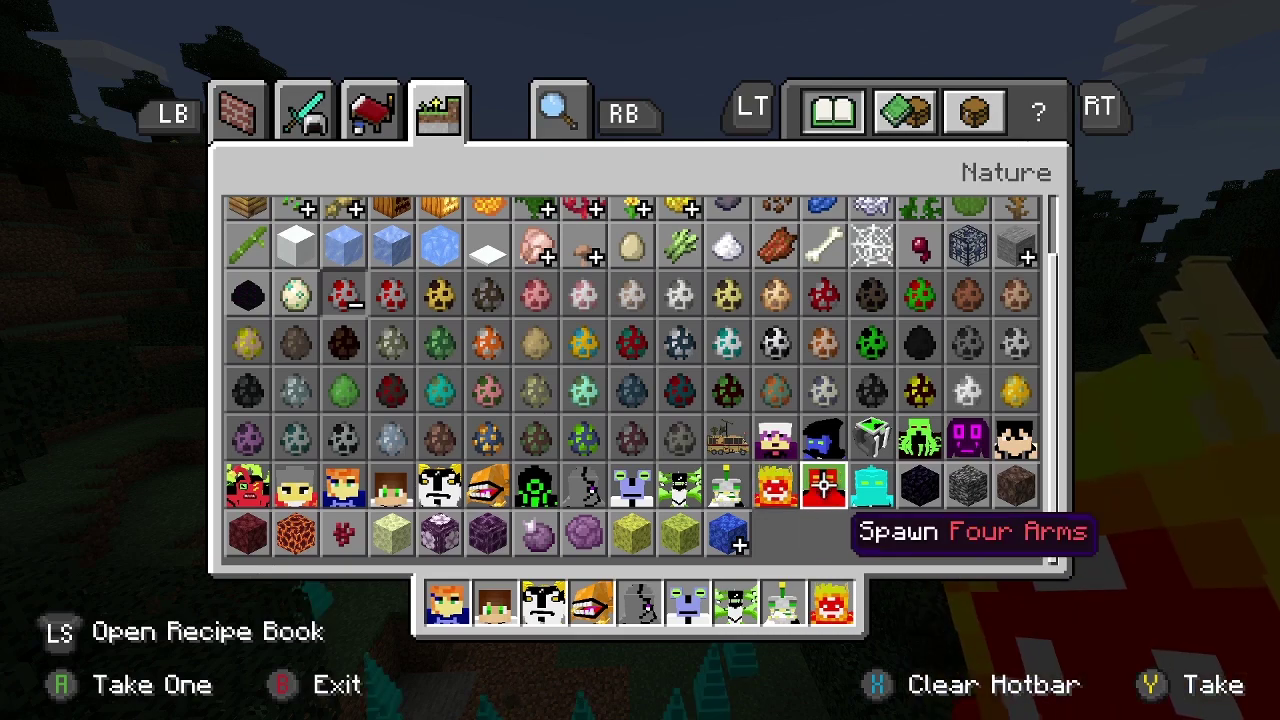
# Step: Close the creative inventory to return to the Minecraft world
pyautogui.press('Escape')
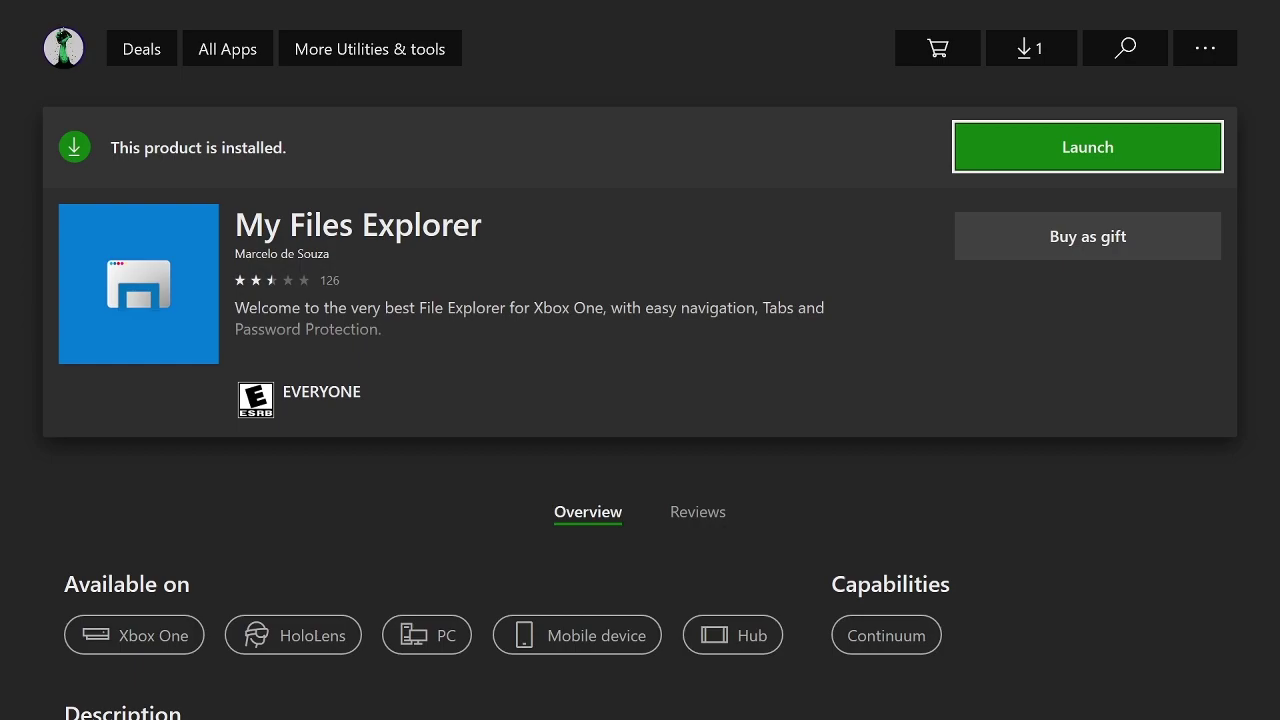
# Step: Launch Microsoft Edge from the console guide's recent apps
pyautogui.press('super')
pyautogui.press('Down')
pyautogui.press('Down')
pyautogui.press('Return')
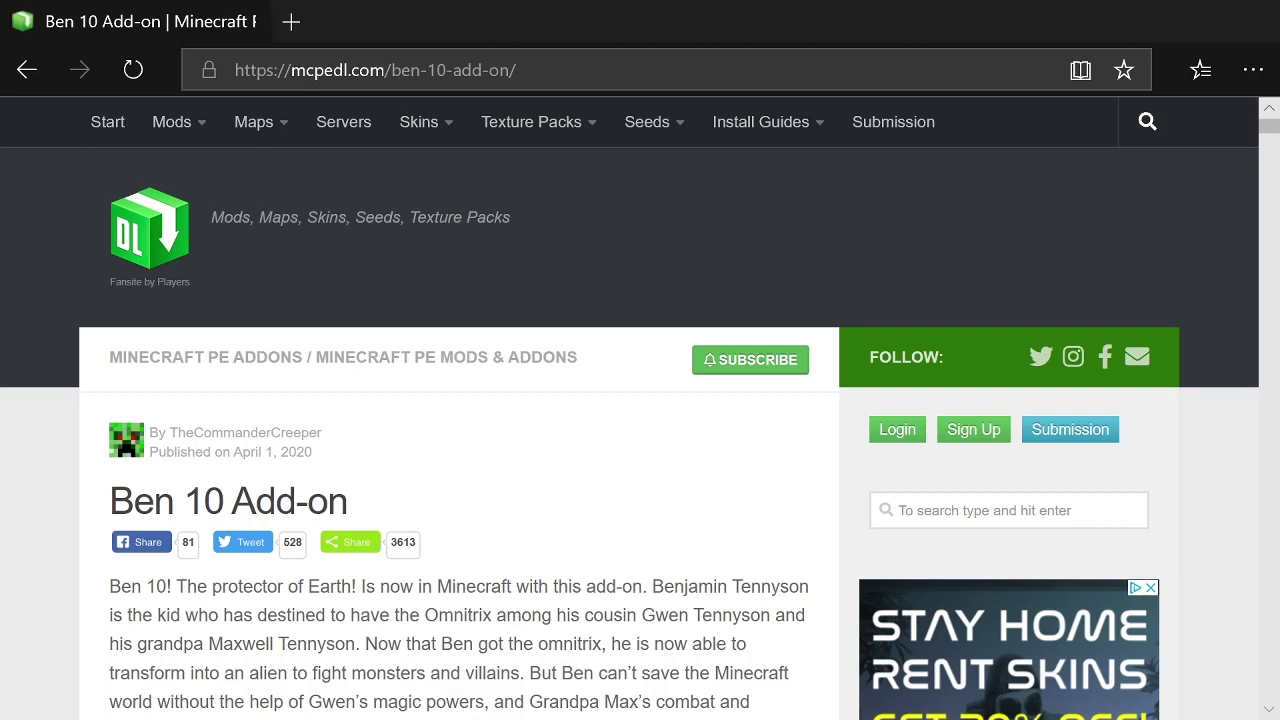
# Step: Scroll the MCPEDL Ben 10 Add-on page past the alien and enemy sections to The Commander Creeper's note
pyautogui.click(1157, 150)
pyautogui.scroll(-1, 497, 296)
pyautogui.scroll(-5, 497, 296)
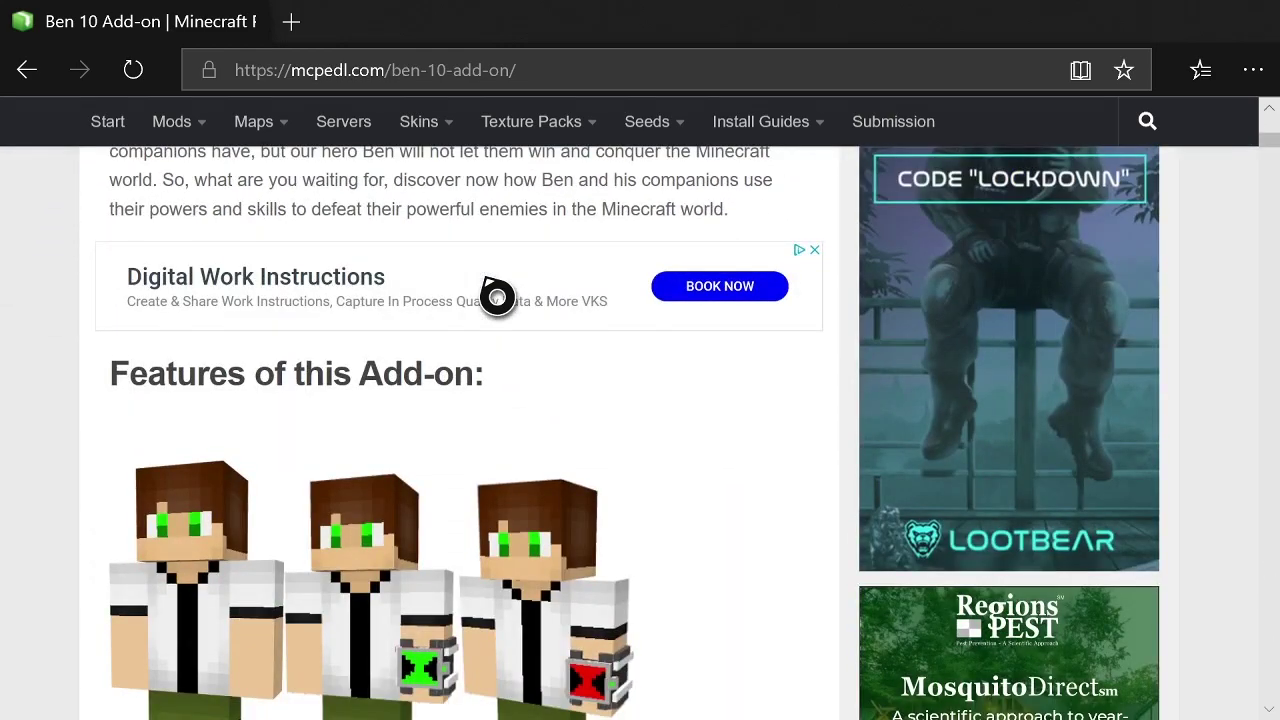
pyautogui.scroll(-2, 497, 296)
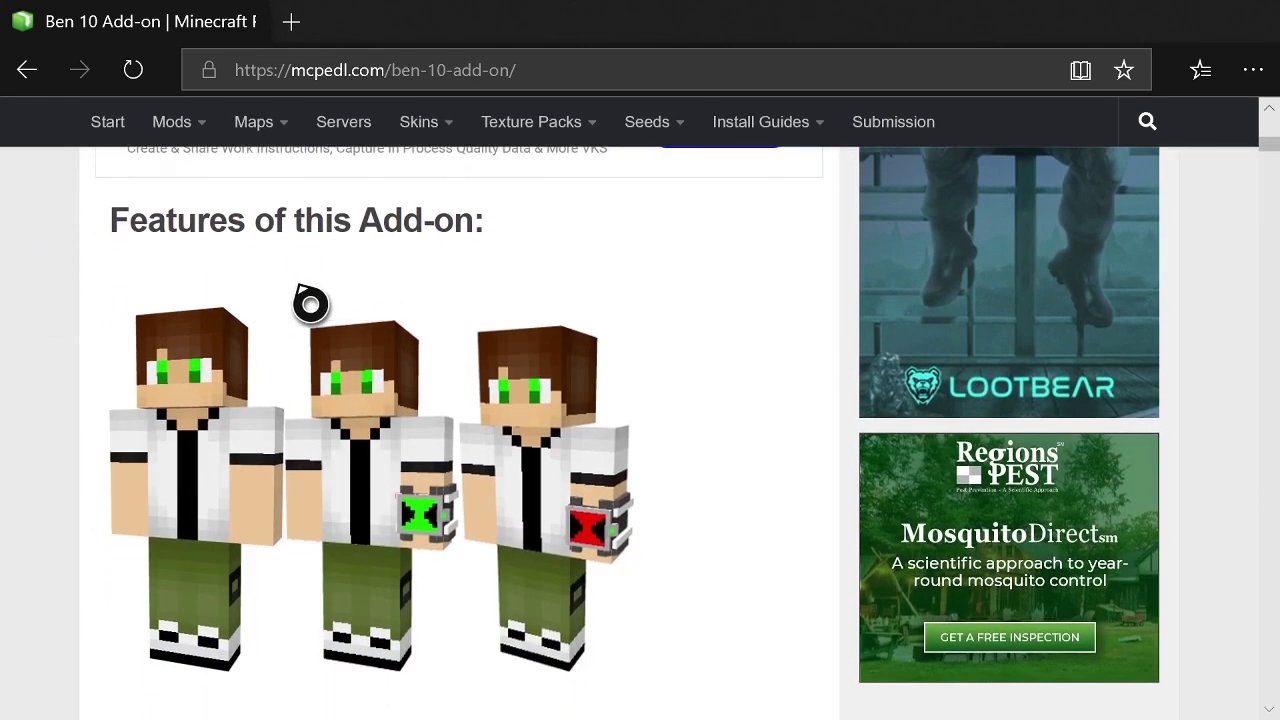
pyautogui.scroll(-5, 310, 304)
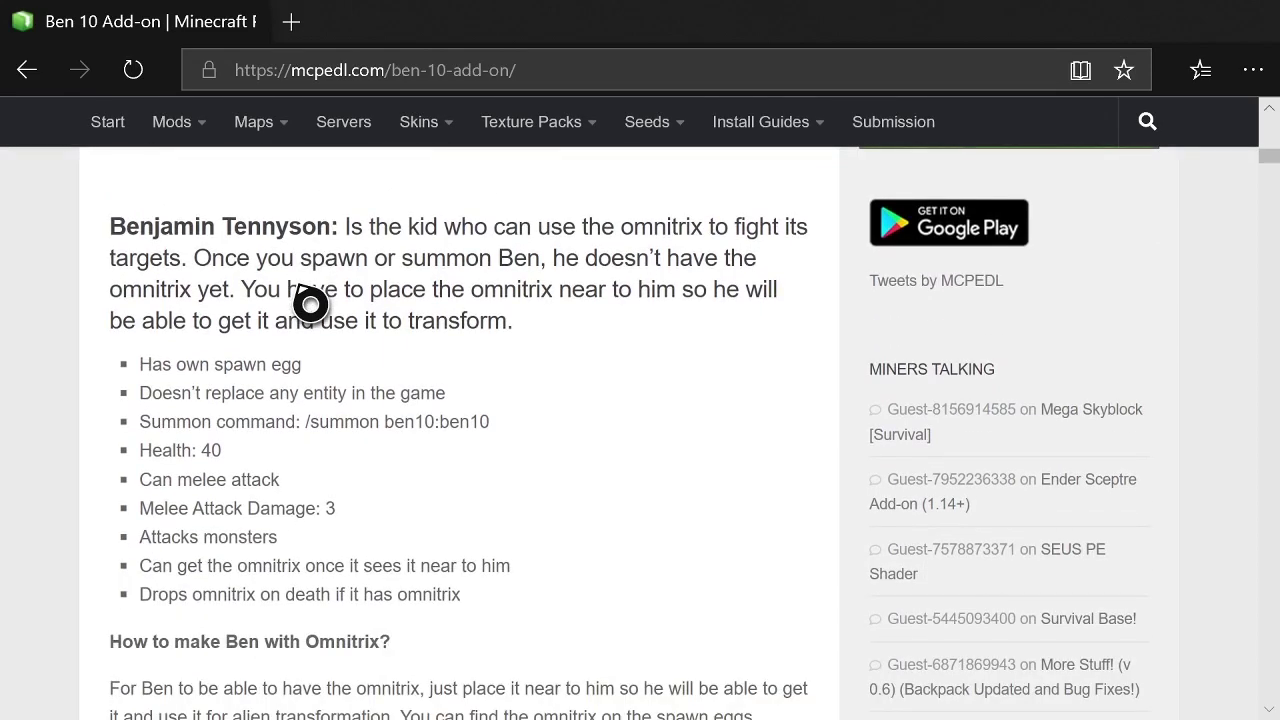
pyautogui.scroll(-1, 310, 304)
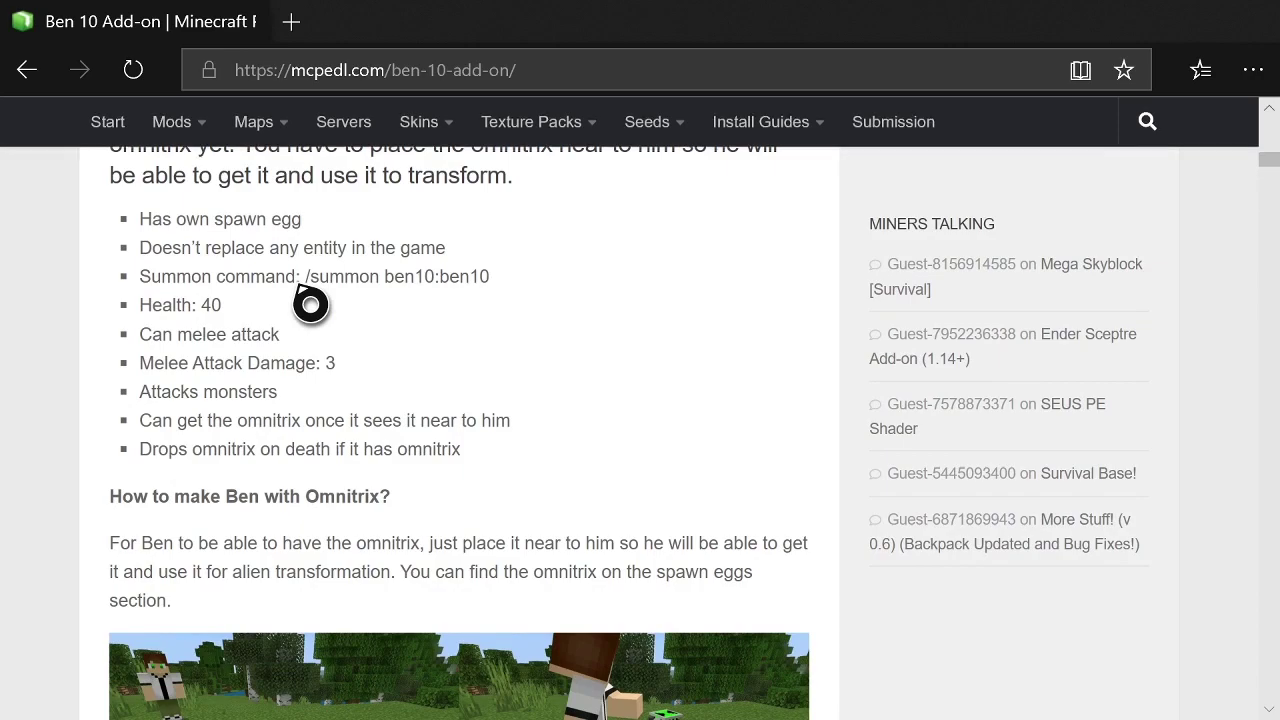
pyautogui.scroll(-1, 310, 304)
pyautogui.scroll(-5, 310, 304)
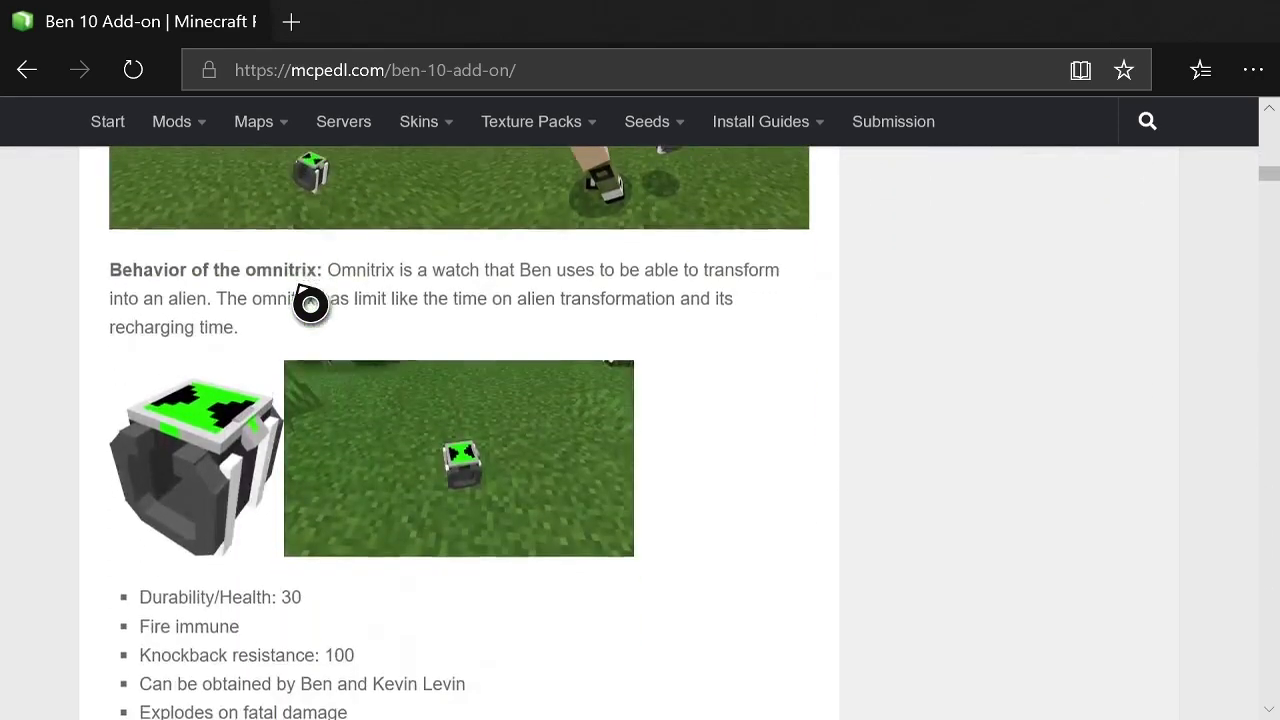
pyautogui.scroll(-2, 298, 286)
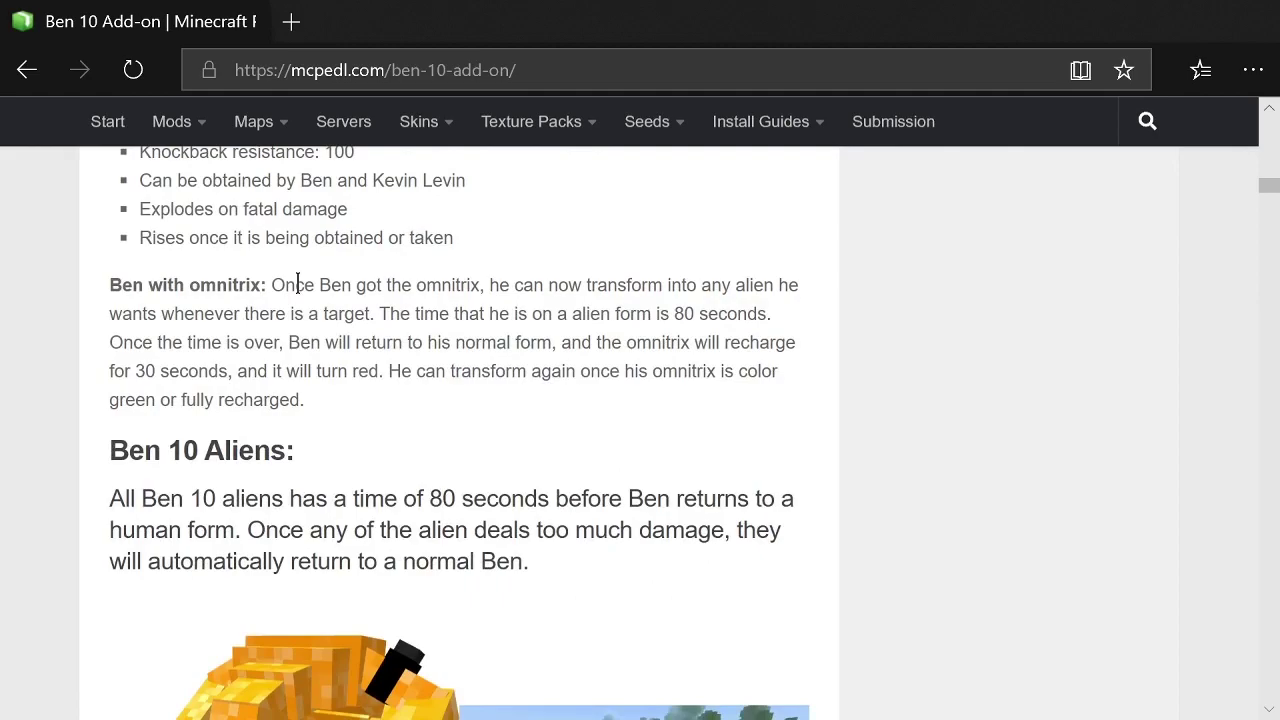
pyautogui.scroll(-3, 298, 284)
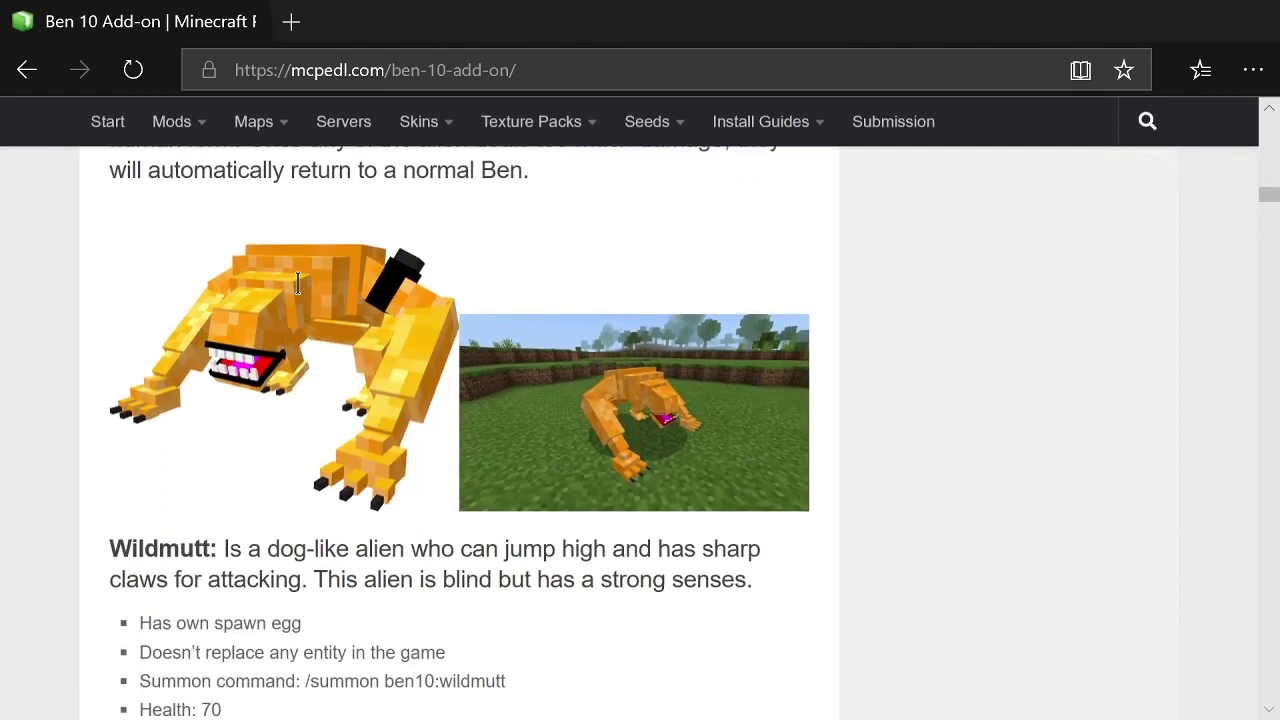
pyautogui.scroll(-6, 305, 300)
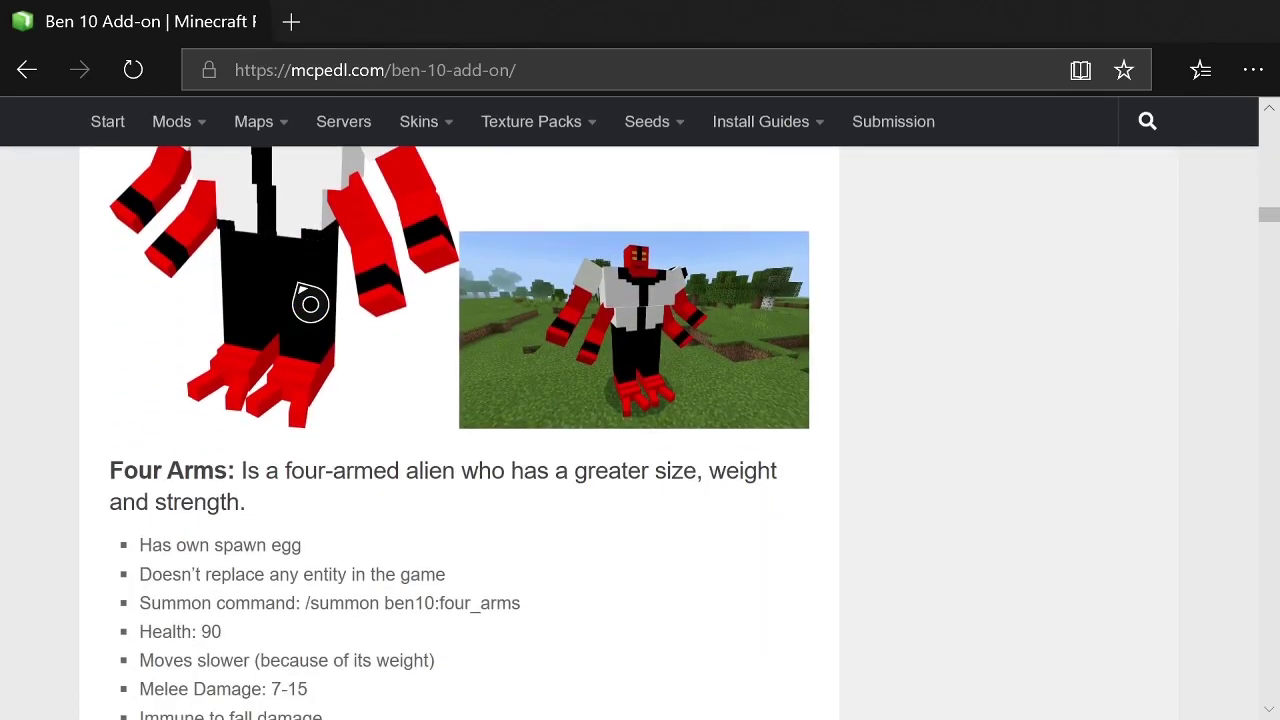
pyautogui.scroll(-6, 310, 304)
pyautogui.scroll(-5, 310, 304)
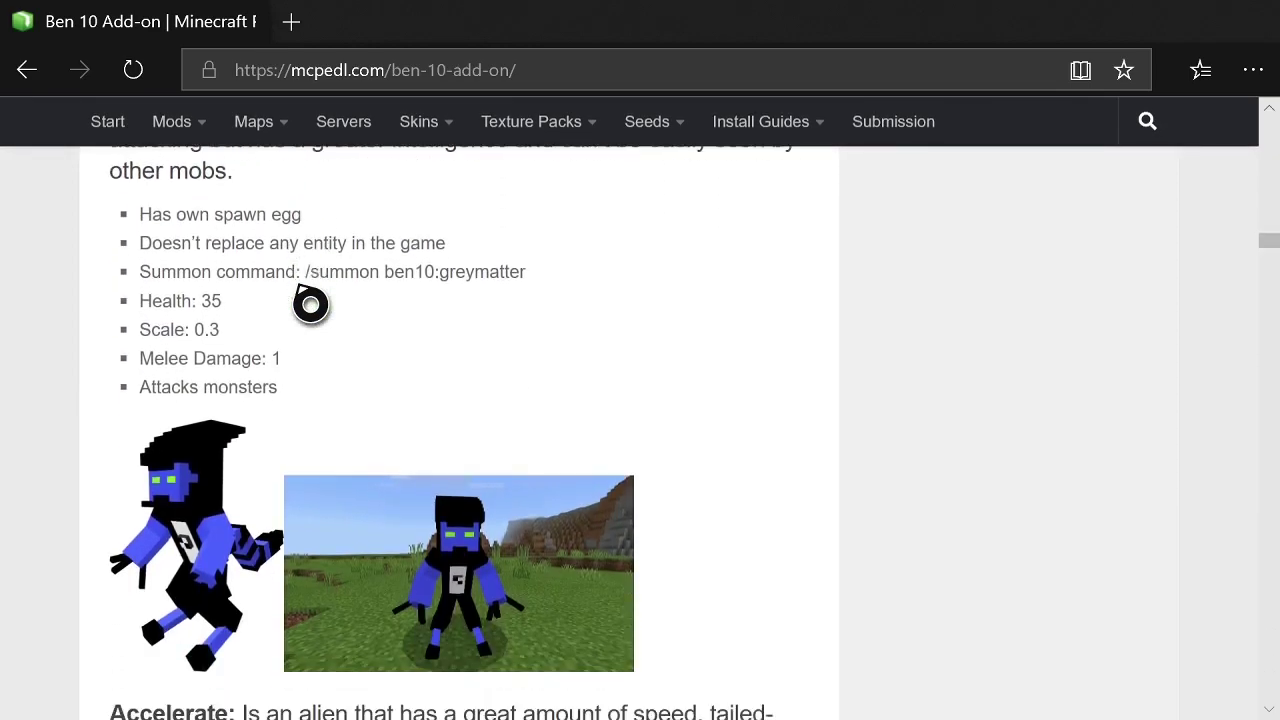
pyautogui.scroll(-7, 310, 304)
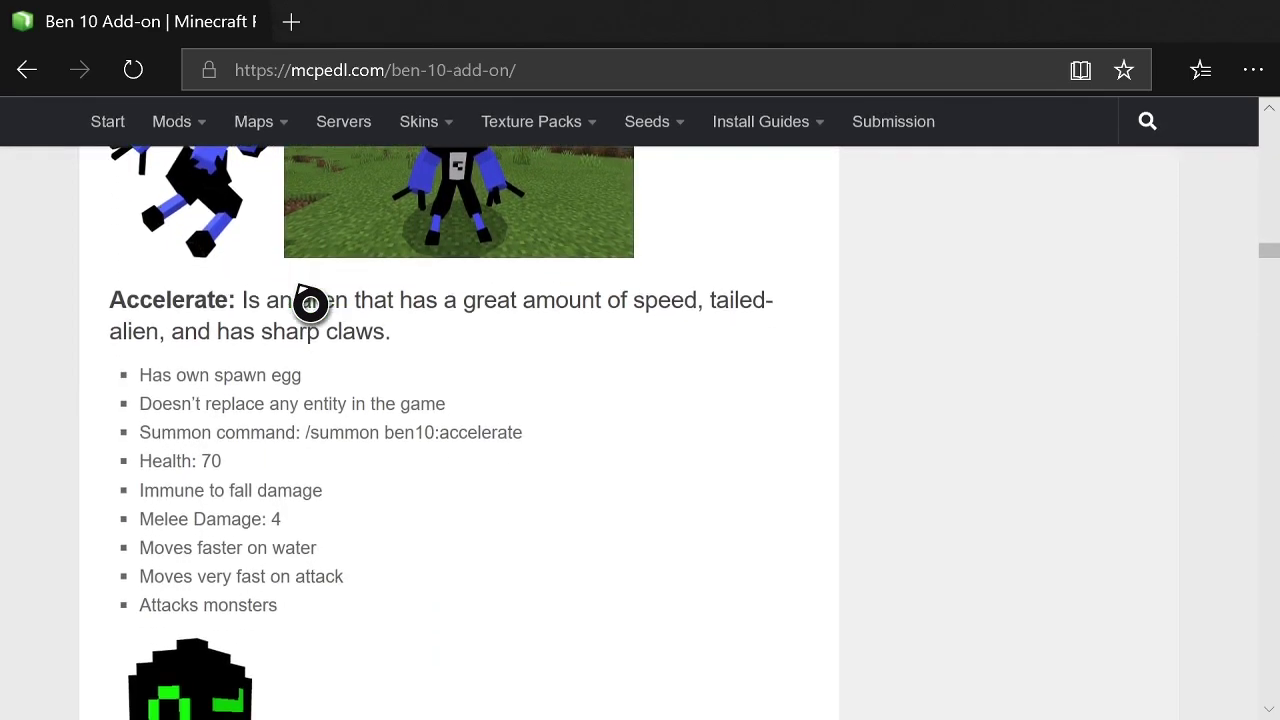
pyautogui.scroll(-3, 310, 304)
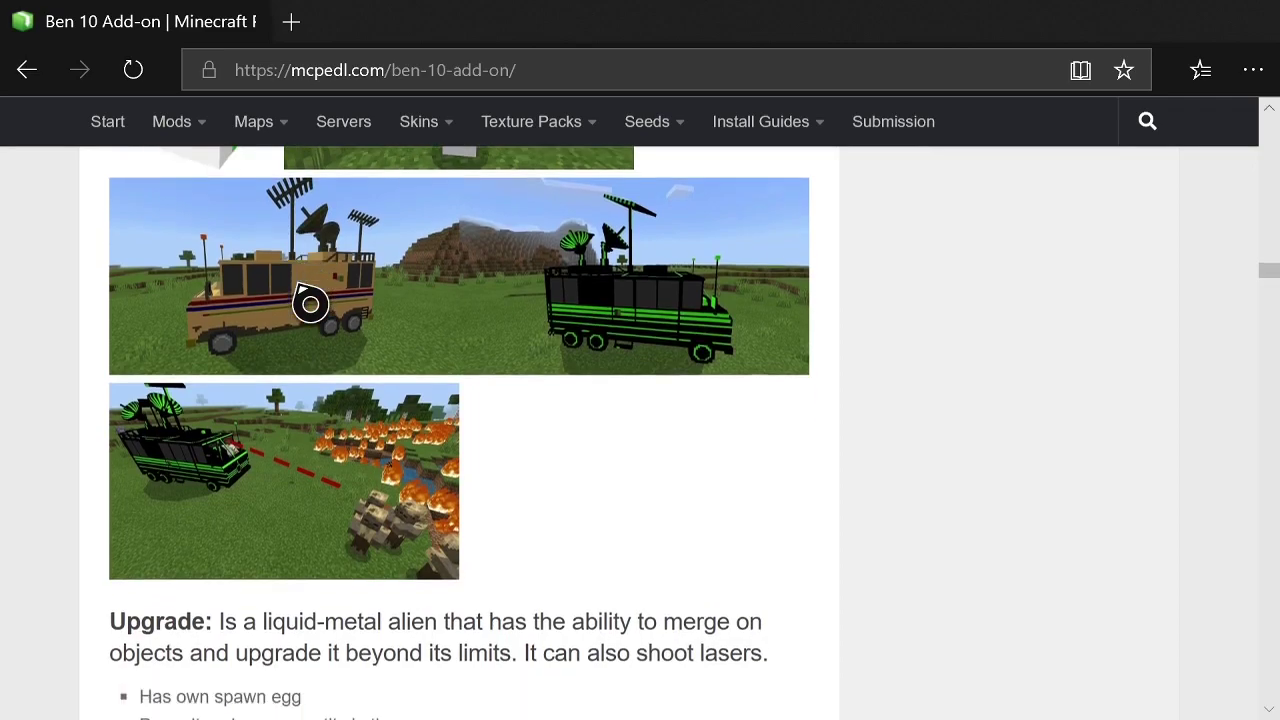
pyautogui.scroll(-7, 310, 304)
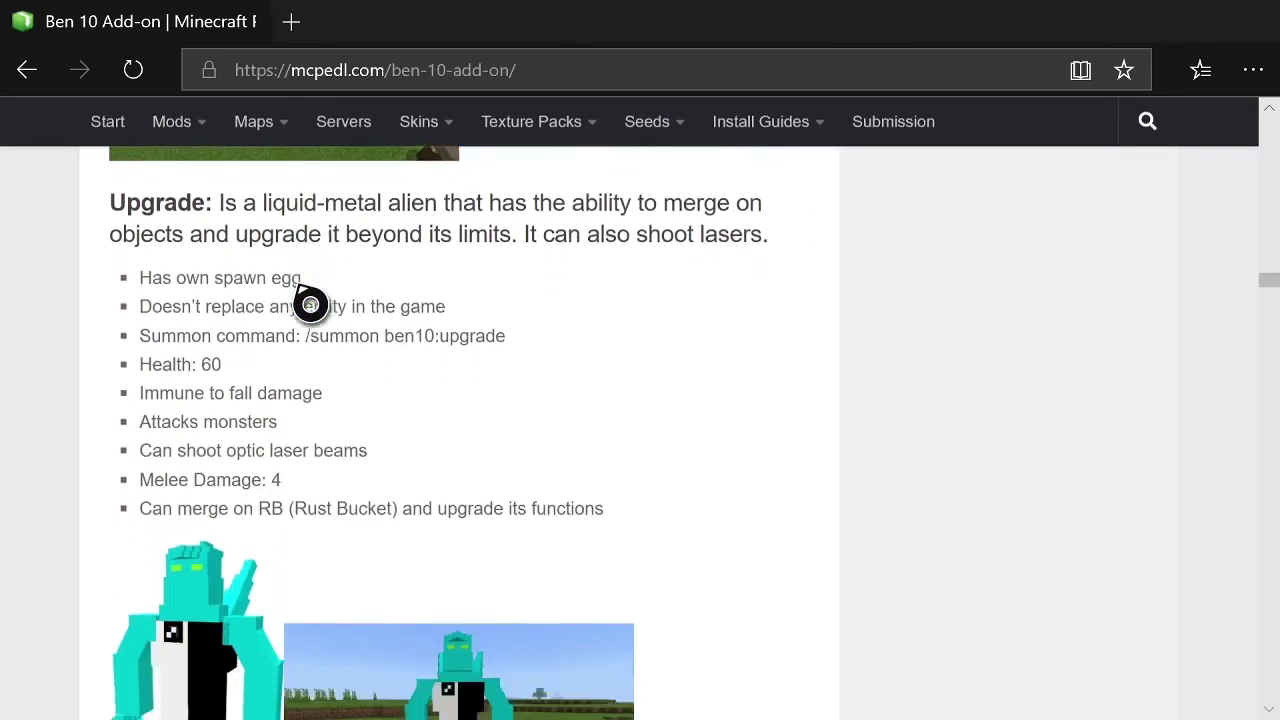
pyautogui.scroll(-2, 310, 304)
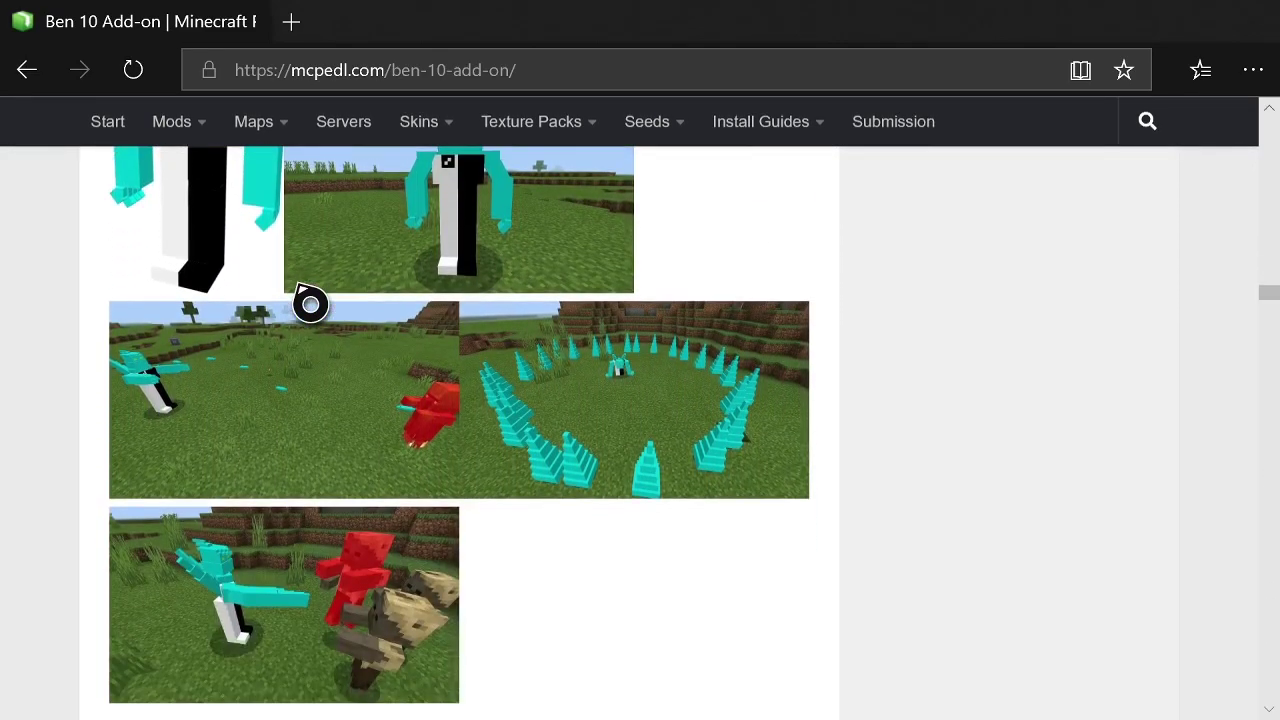
pyautogui.scroll(-4, 310, 304)
pyautogui.scroll(-2, 310, 304)
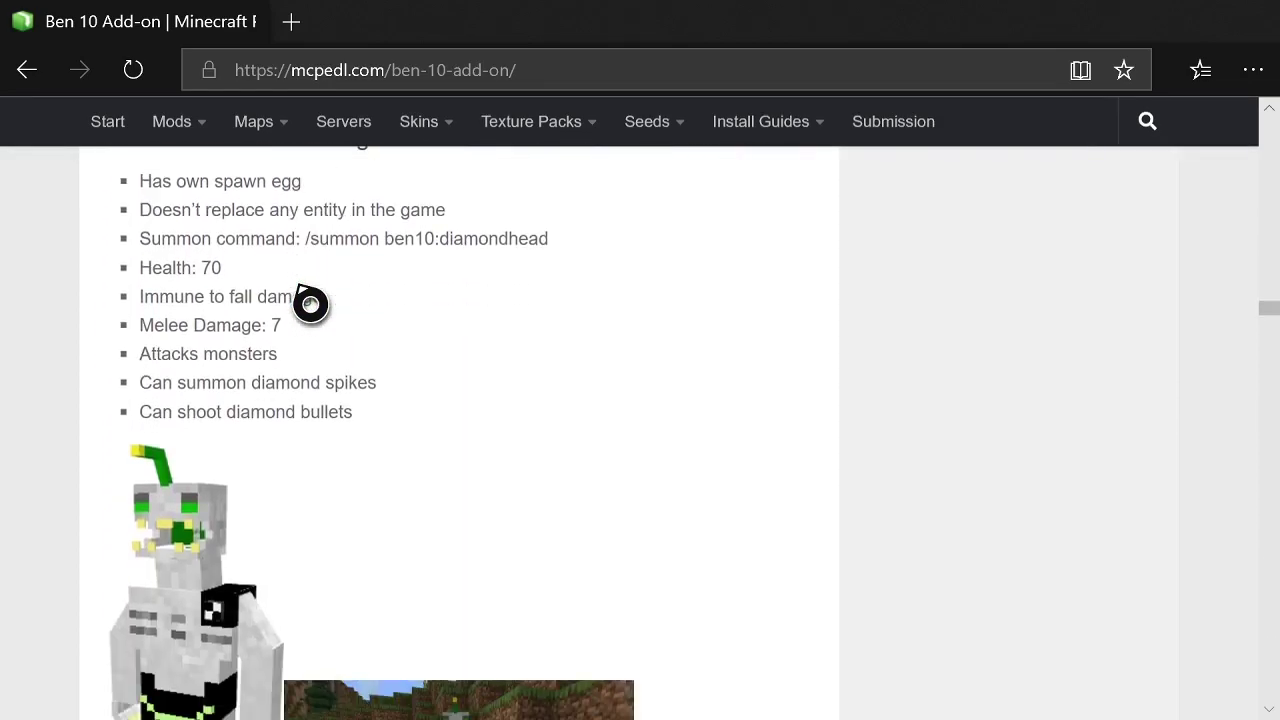
pyautogui.scroll(-10, 310, 304)
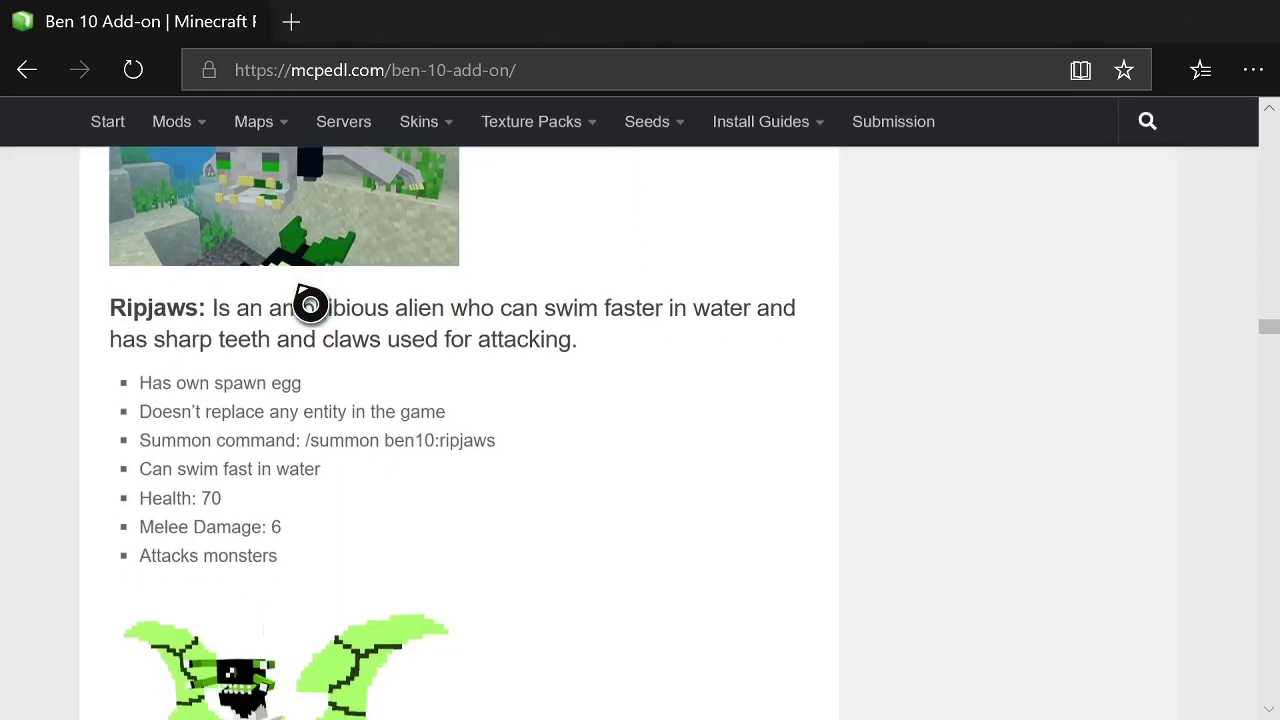
pyautogui.scroll(-11, 310, 304)
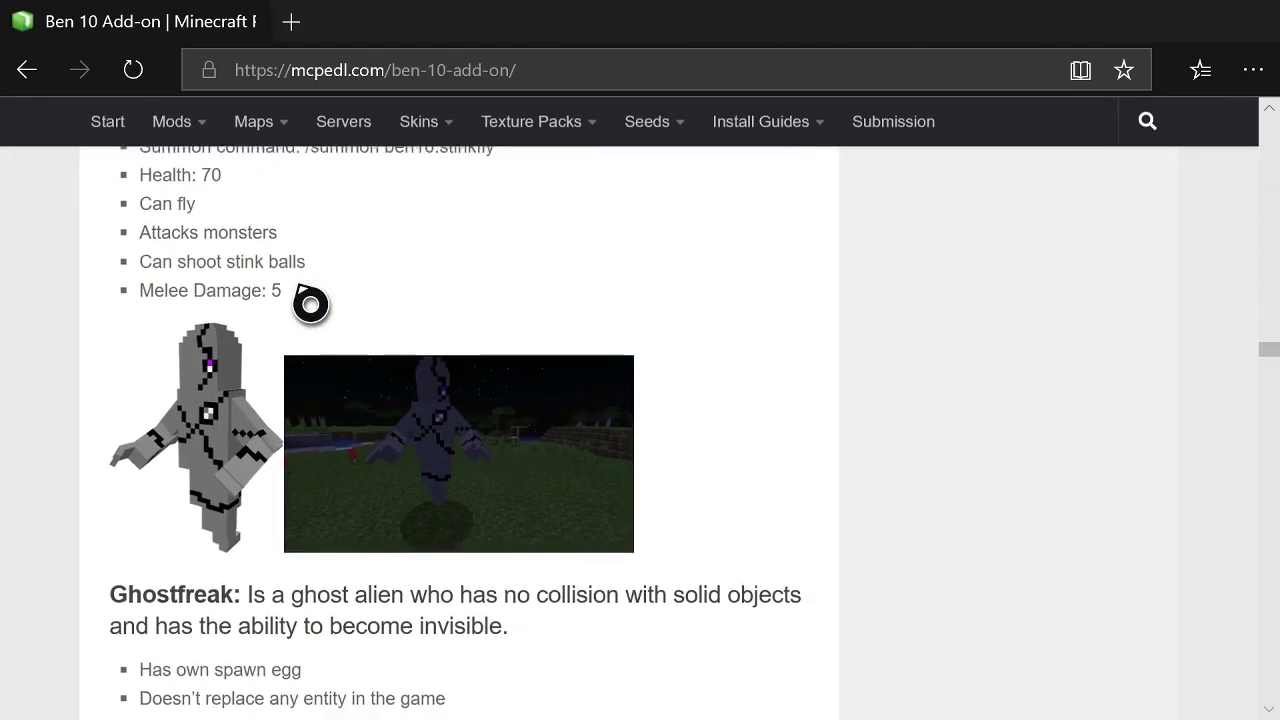
pyautogui.scroll(-10, 310, 304)
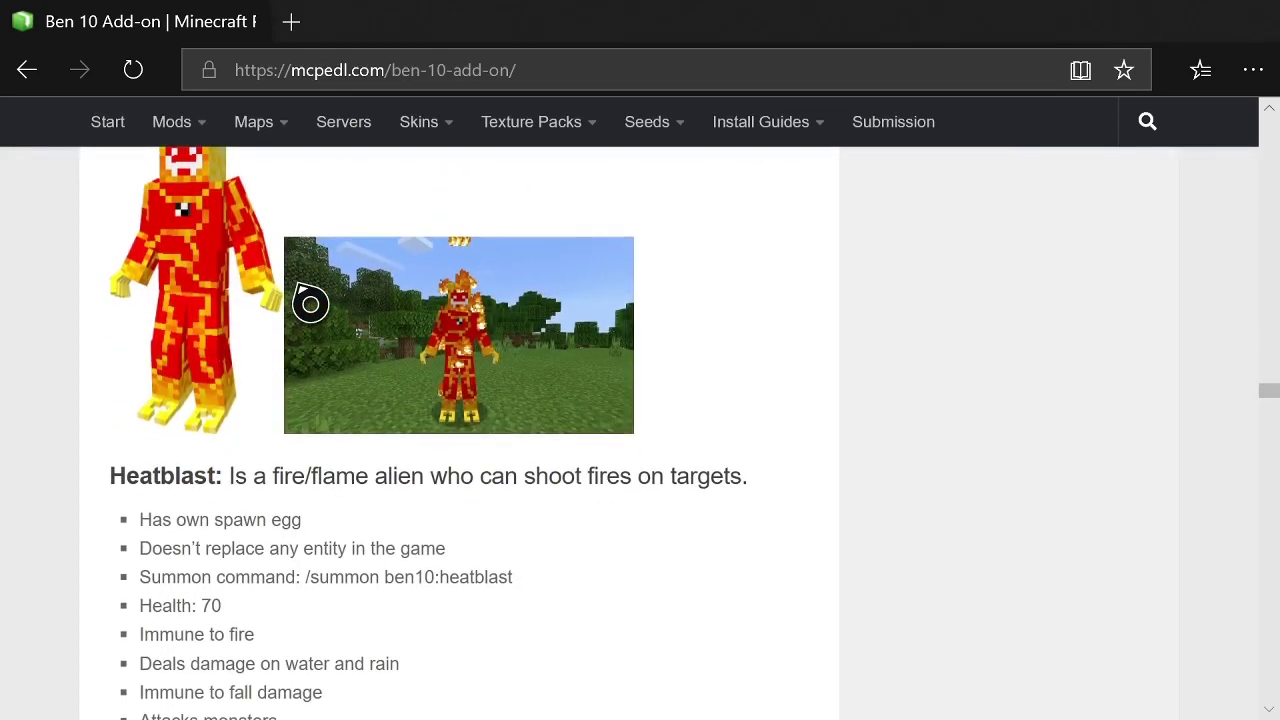
pyautogui.scroll(-15, 310, 304)
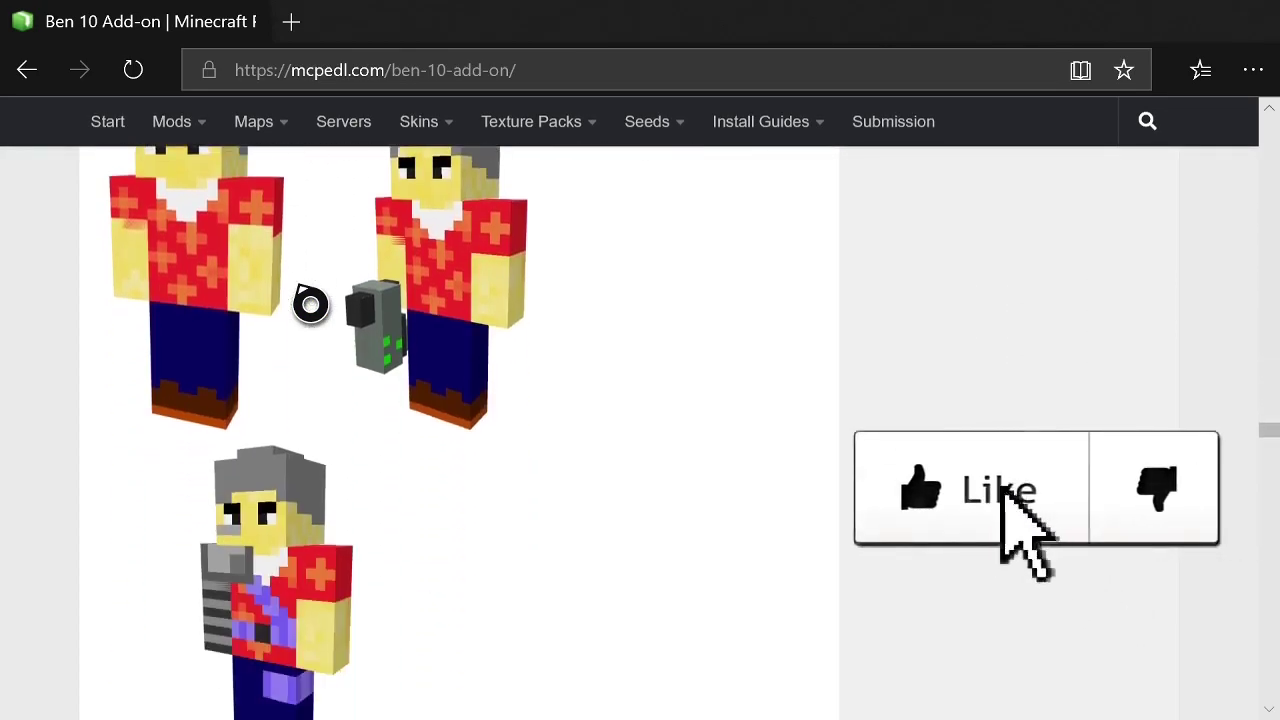
pyautogui.scroll(-18, 310, 304)
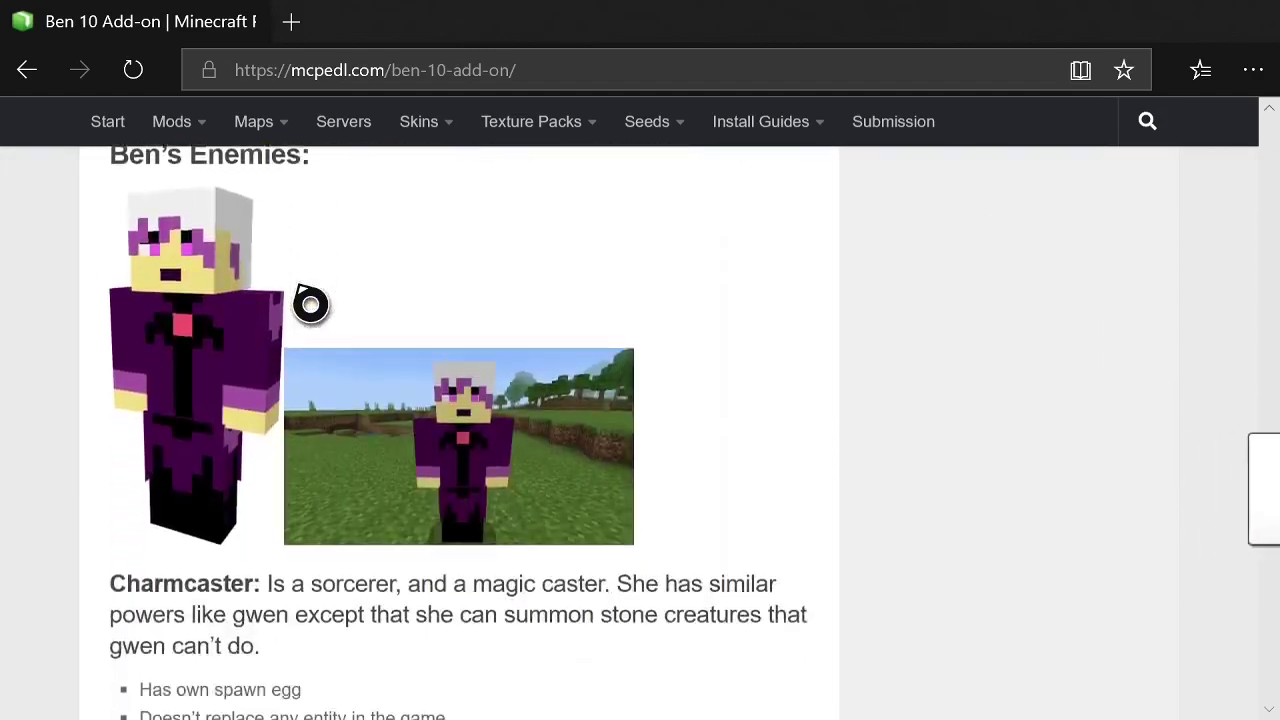
pyautogui.scroll(-13, 310, 304)
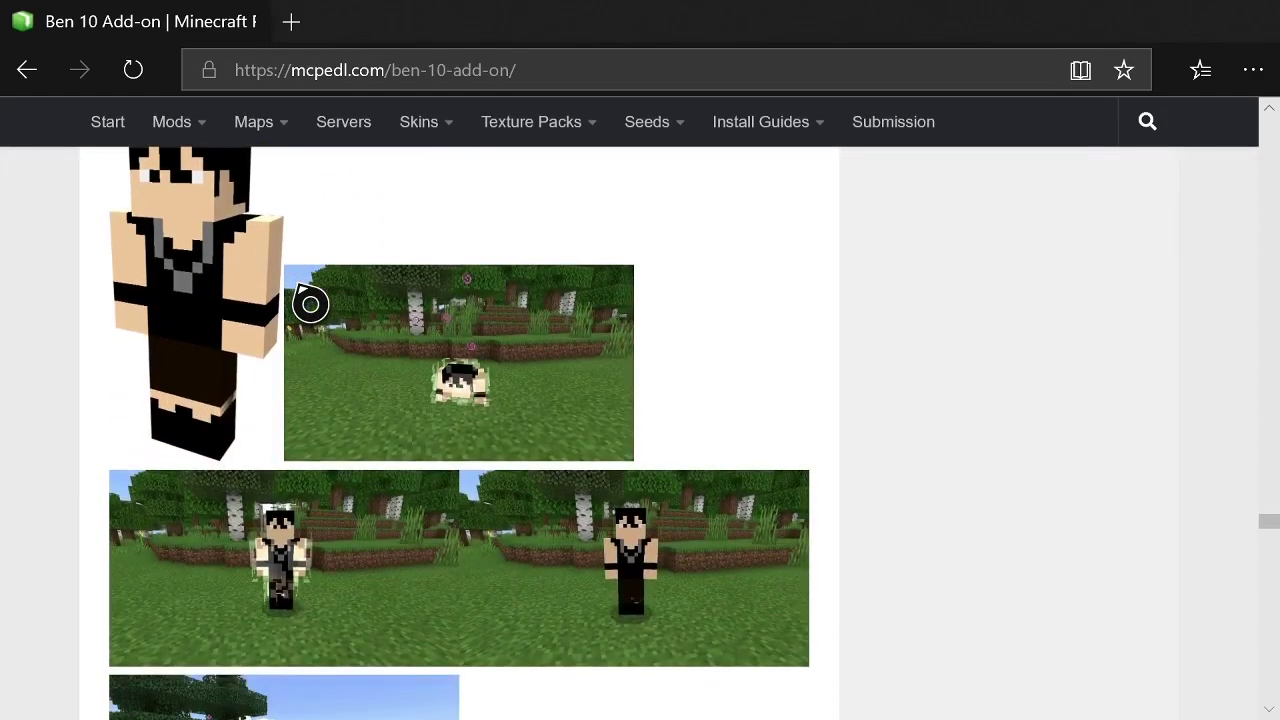
pyautogui.scroll(-3, 310, 304)
pyautogui.scroll(3, 310, 304)
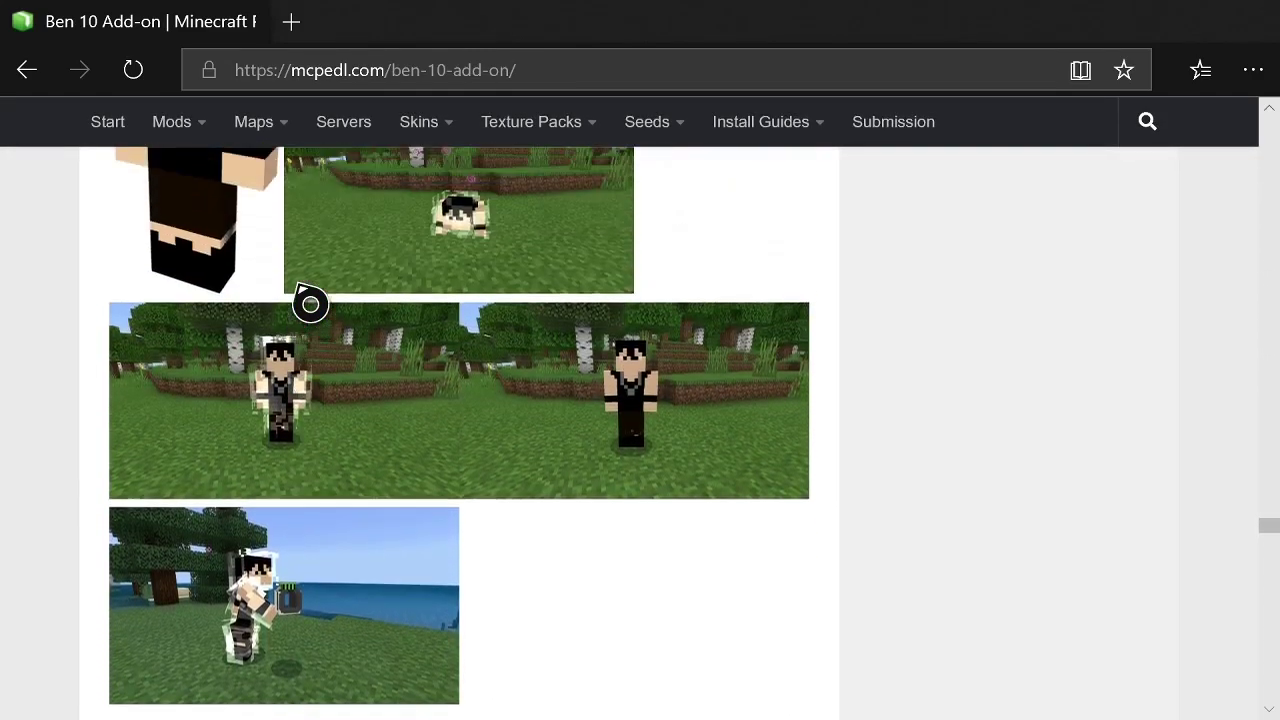
pyautogui.scroll(-6, 310, 304)
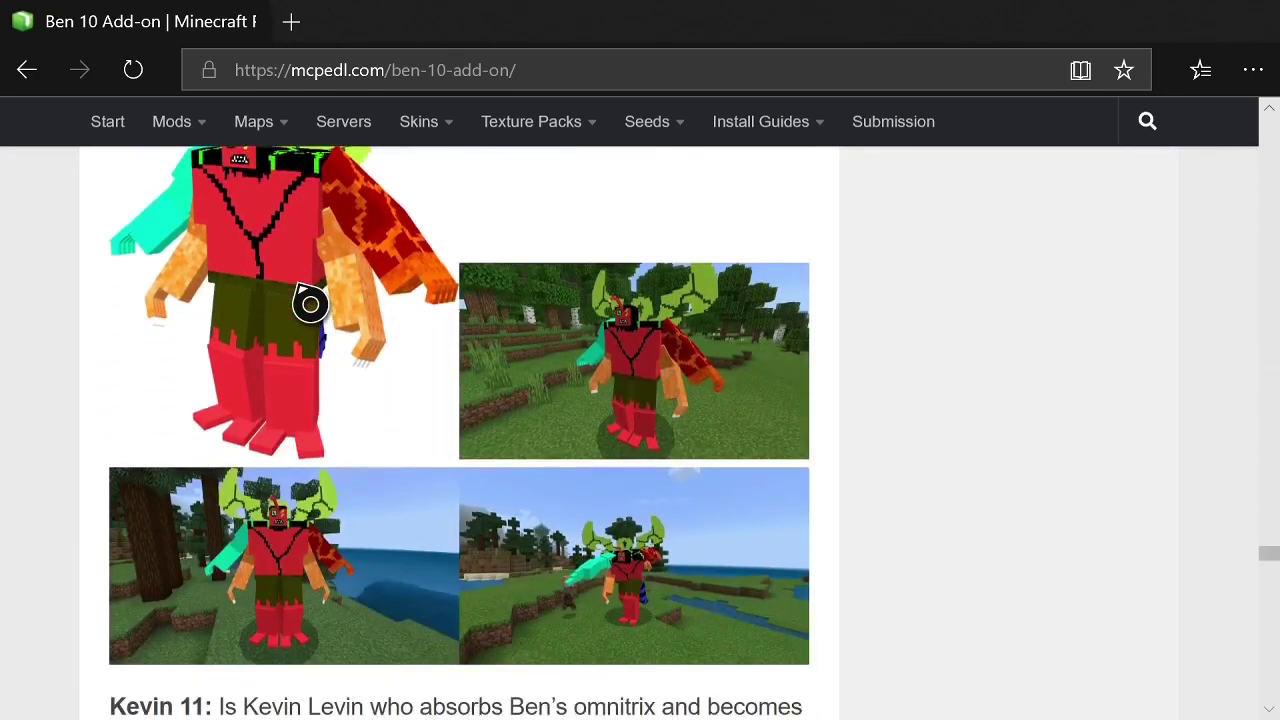
pyautogui.scroll(2, 310, 304)
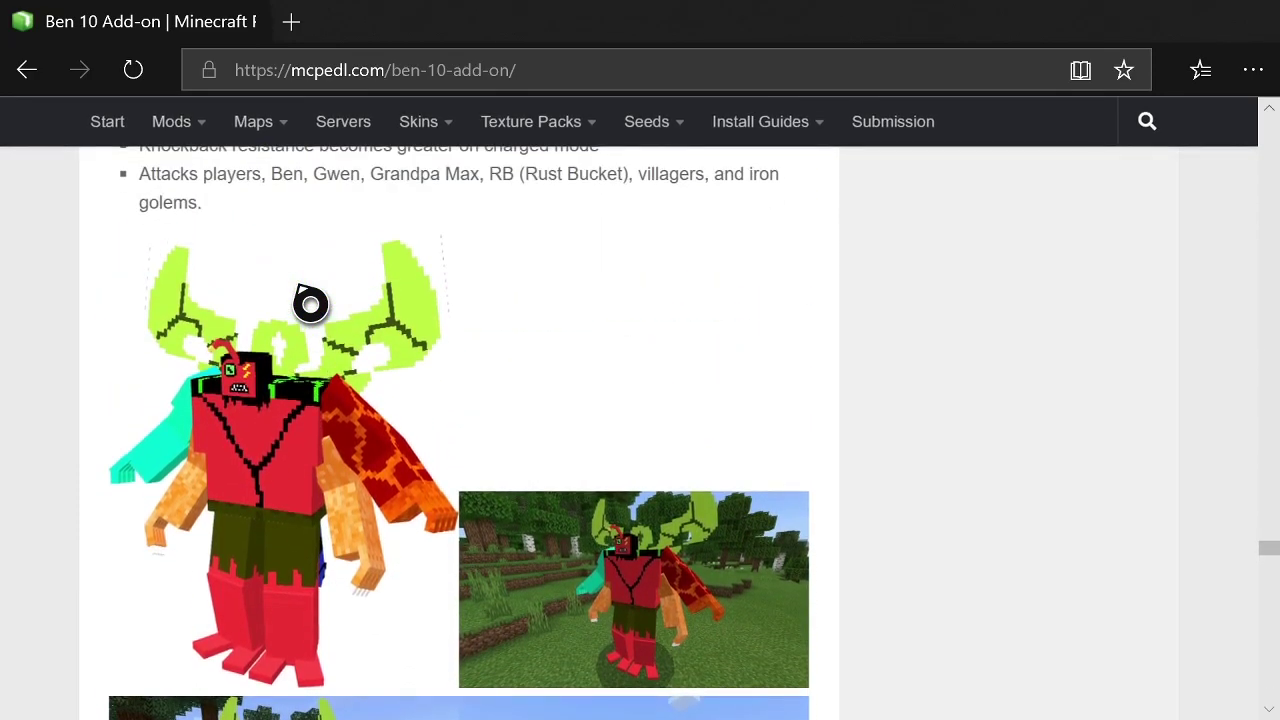
pyautogui.scroll(-5, 310, 304)
pyautogui.scroll(-15, 310, 304)
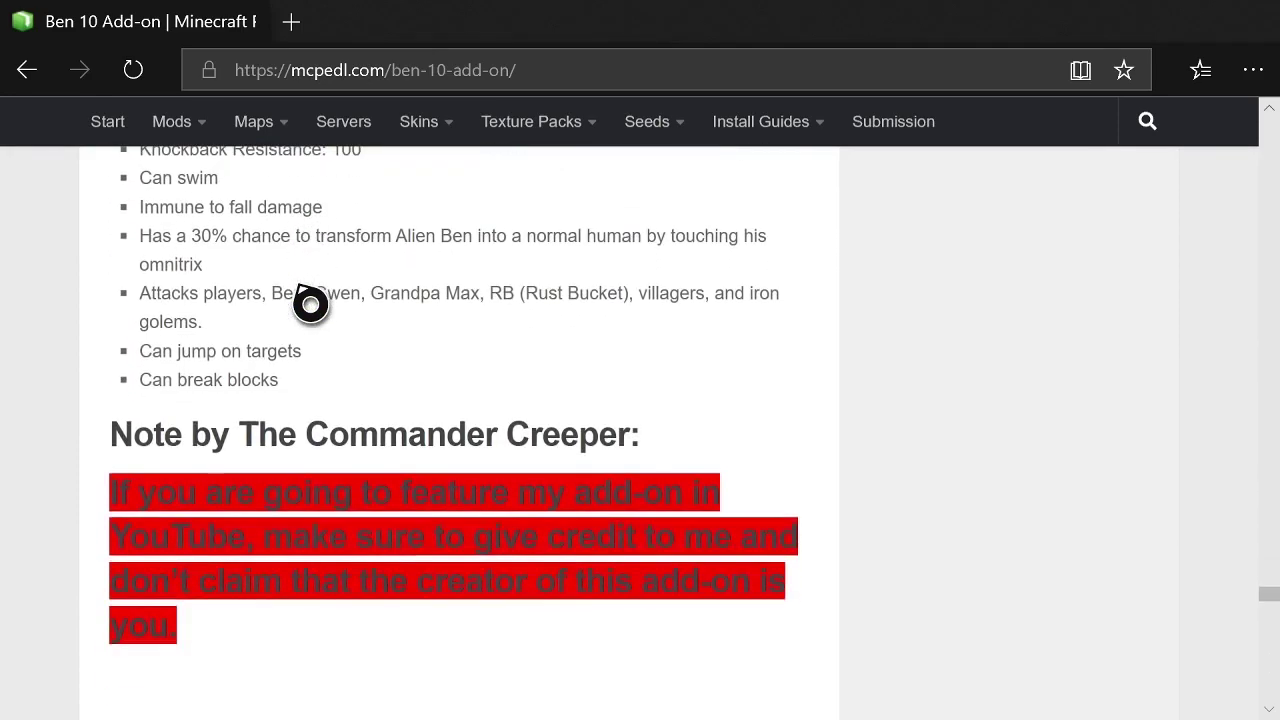
# Step: Follow the Downloads section's 'CLICK HERE to Download' link to the MediaFire page in a new tab
pyautogui.scroll(-12, 310, 304)
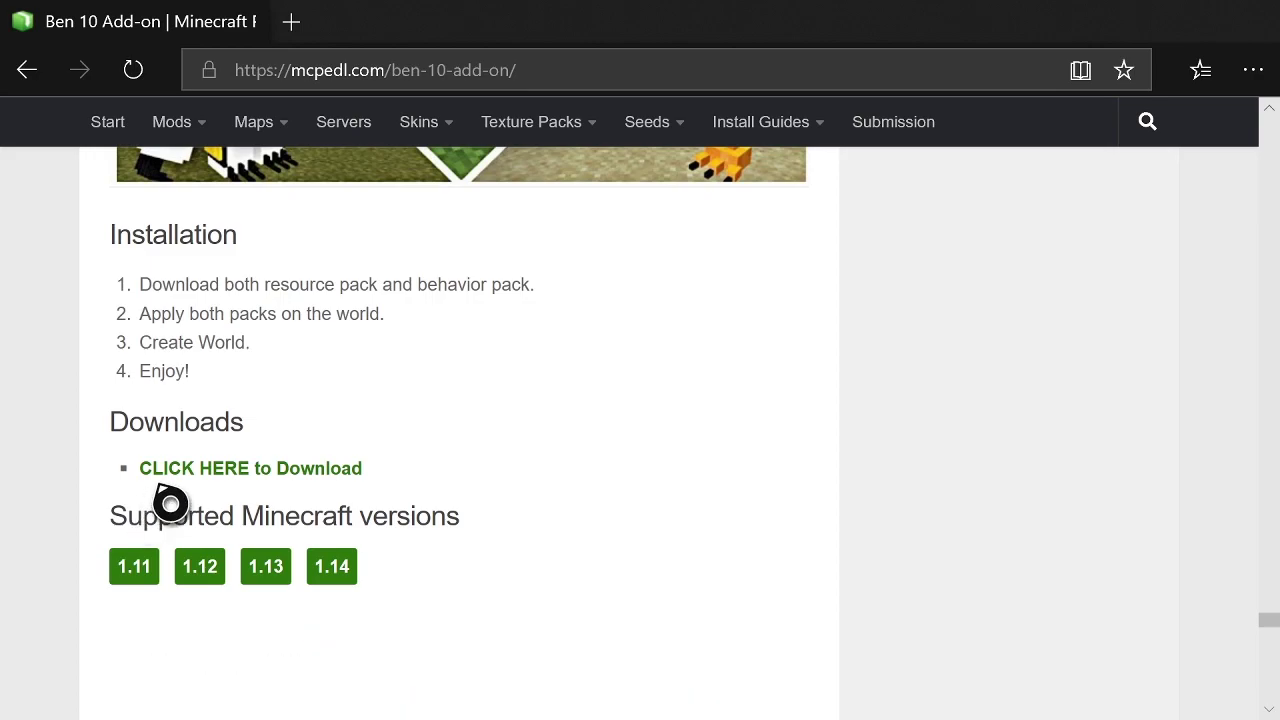
pyautogui.click(250, 497)
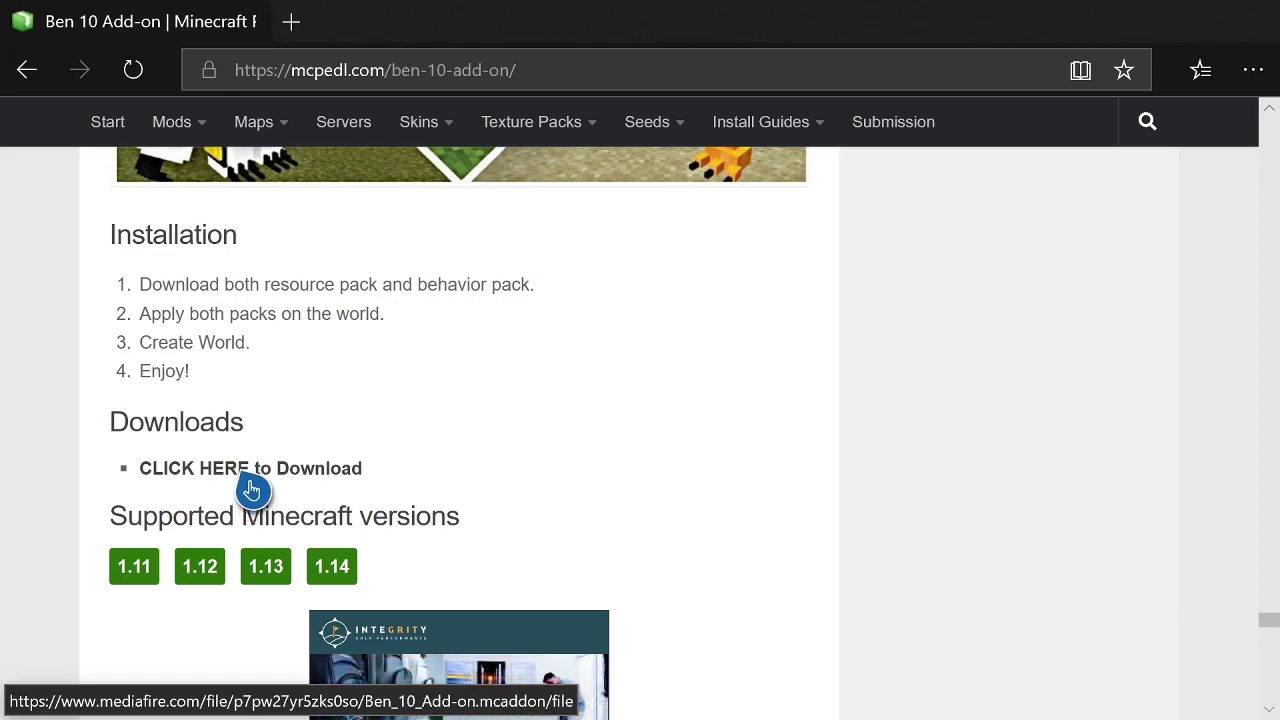
pyautogui.click(248, 482)
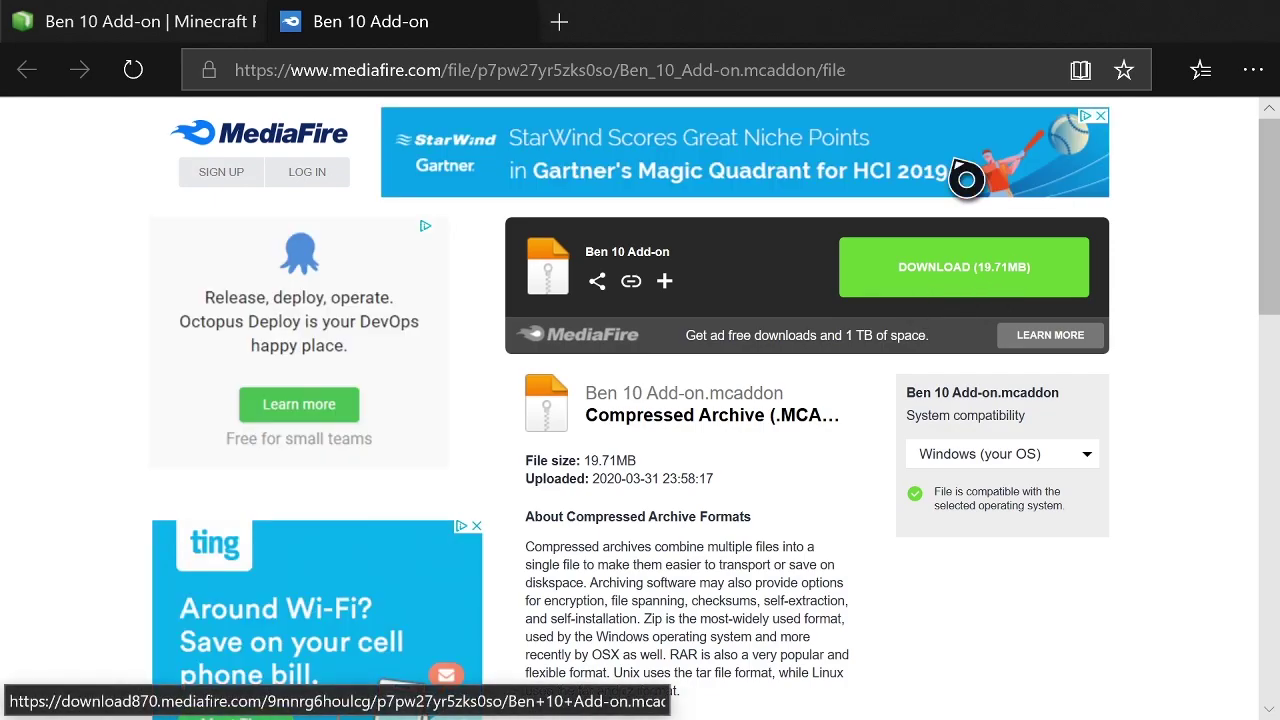
# Step: Download and save Ben 10 Add-on.mcaddon from MediaFire, closing the stray blank tab
pyautogui.click(976, 291)
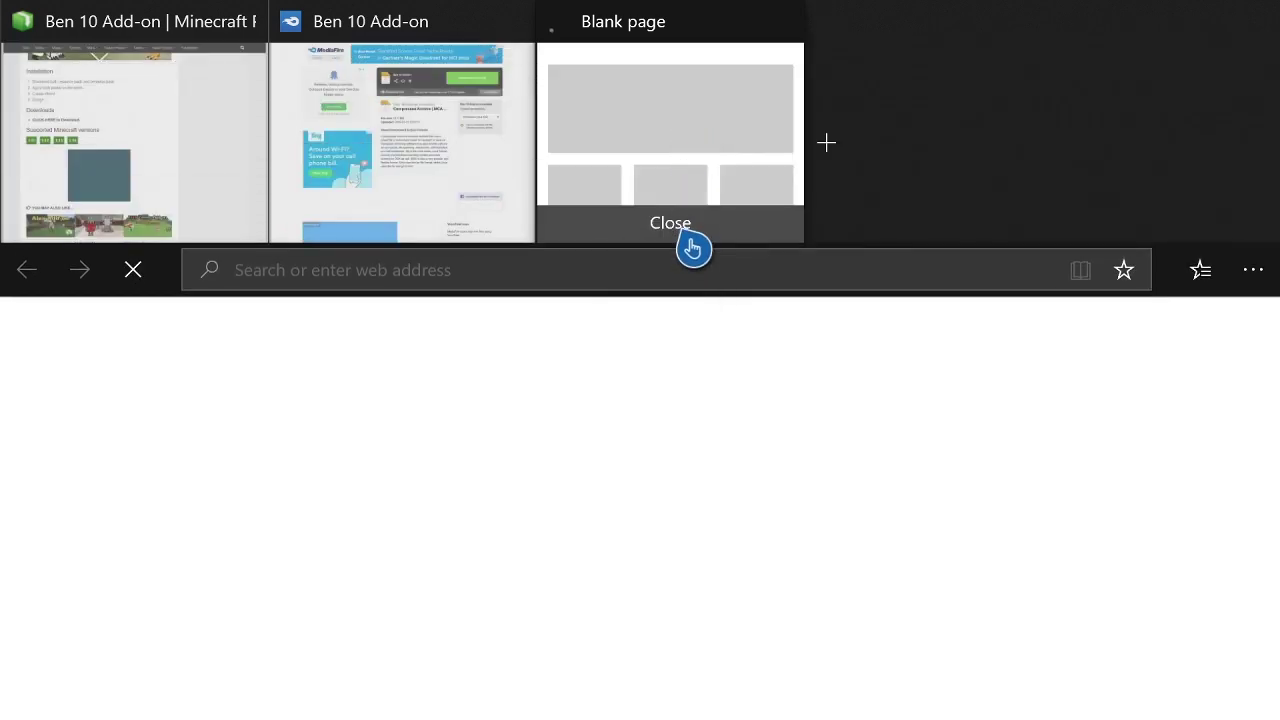
pyautogui.click(690, 246)
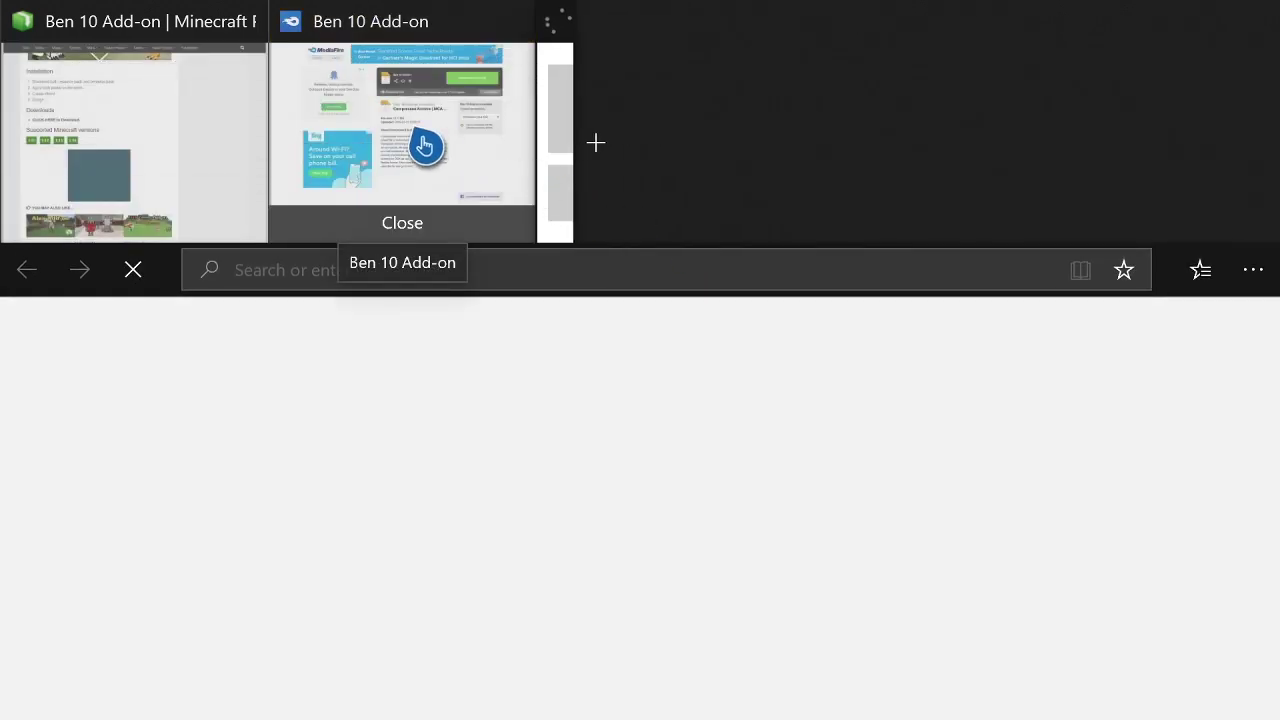
pyautogui.click(425, 146)
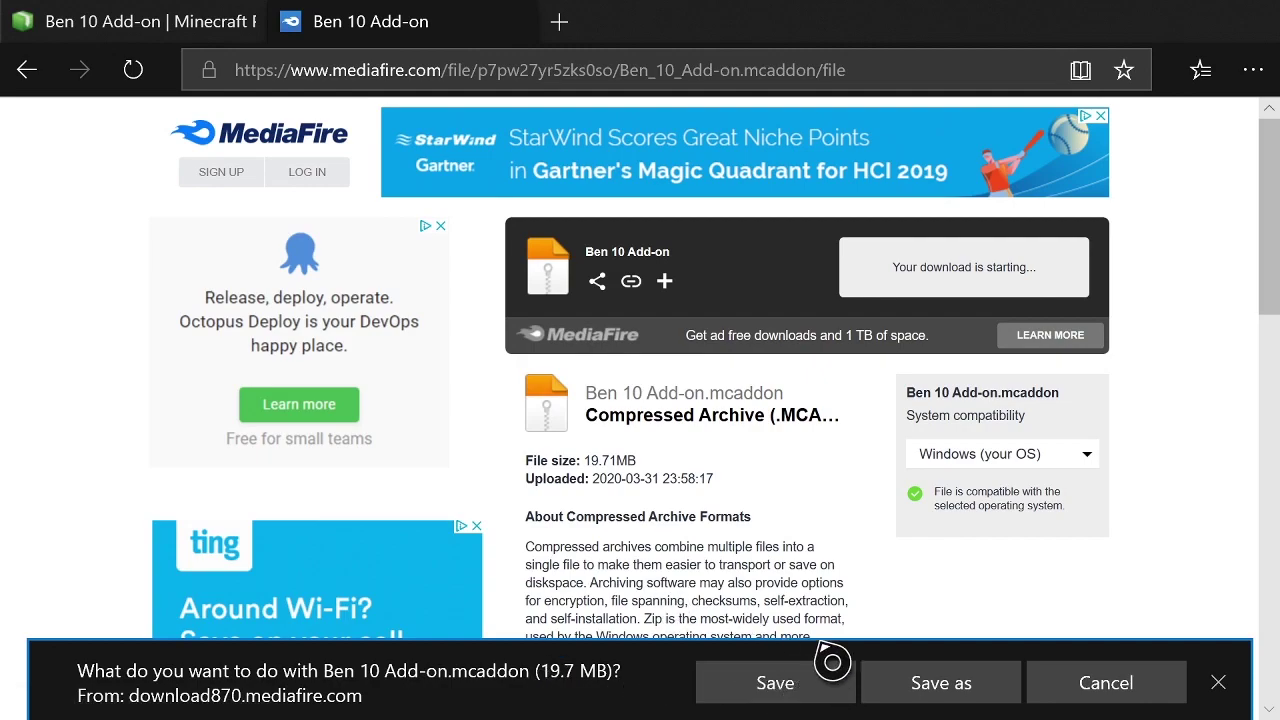
pyautogui.click(762, 690)
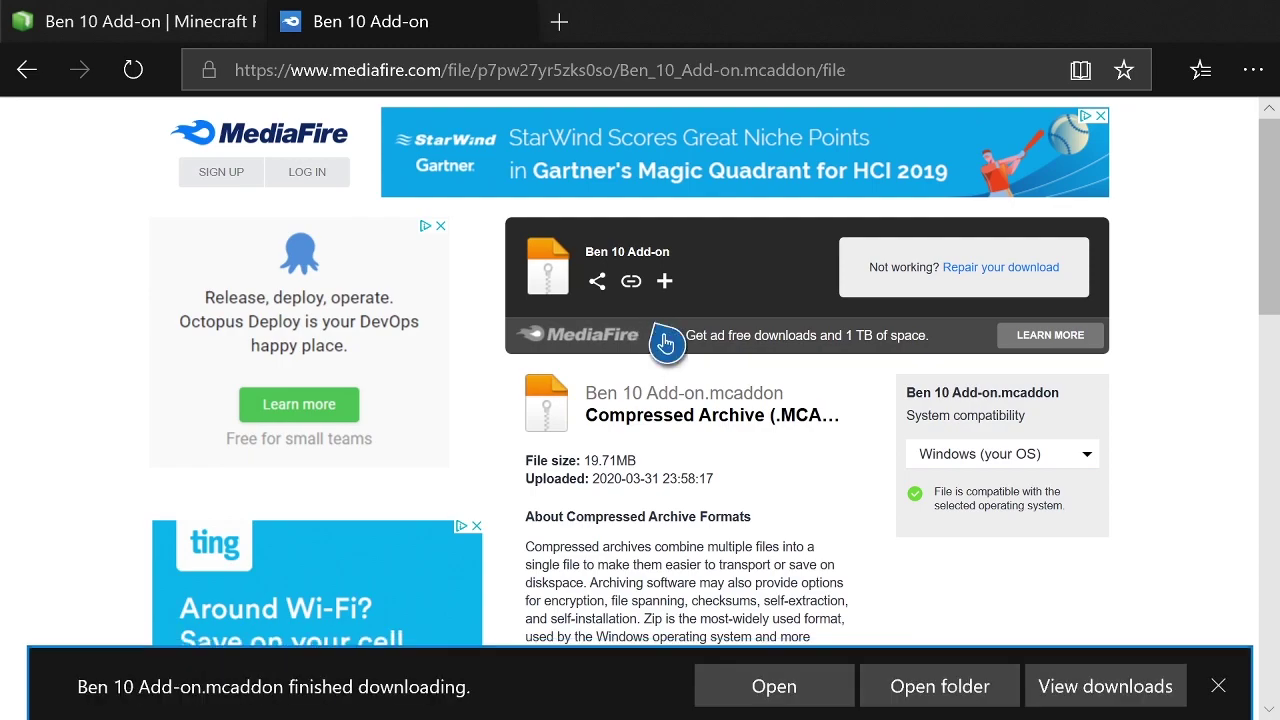
pyautogui.press('super')
# Step: Launch My Files Explorer from the guide and open its Settings
pyautogui.press('Down')
pyautogui.press('Down')
pyautogui.press('Down')
pyautogui.press('Down')
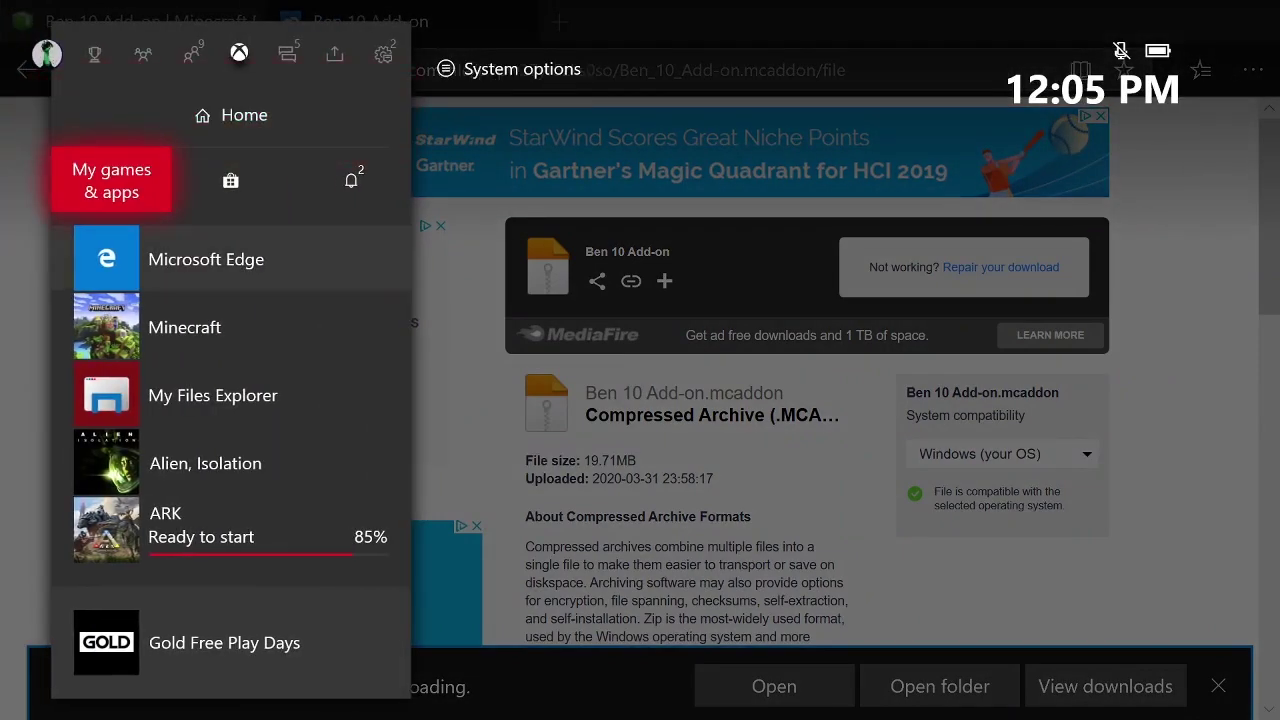
pyautogui.press('Return')
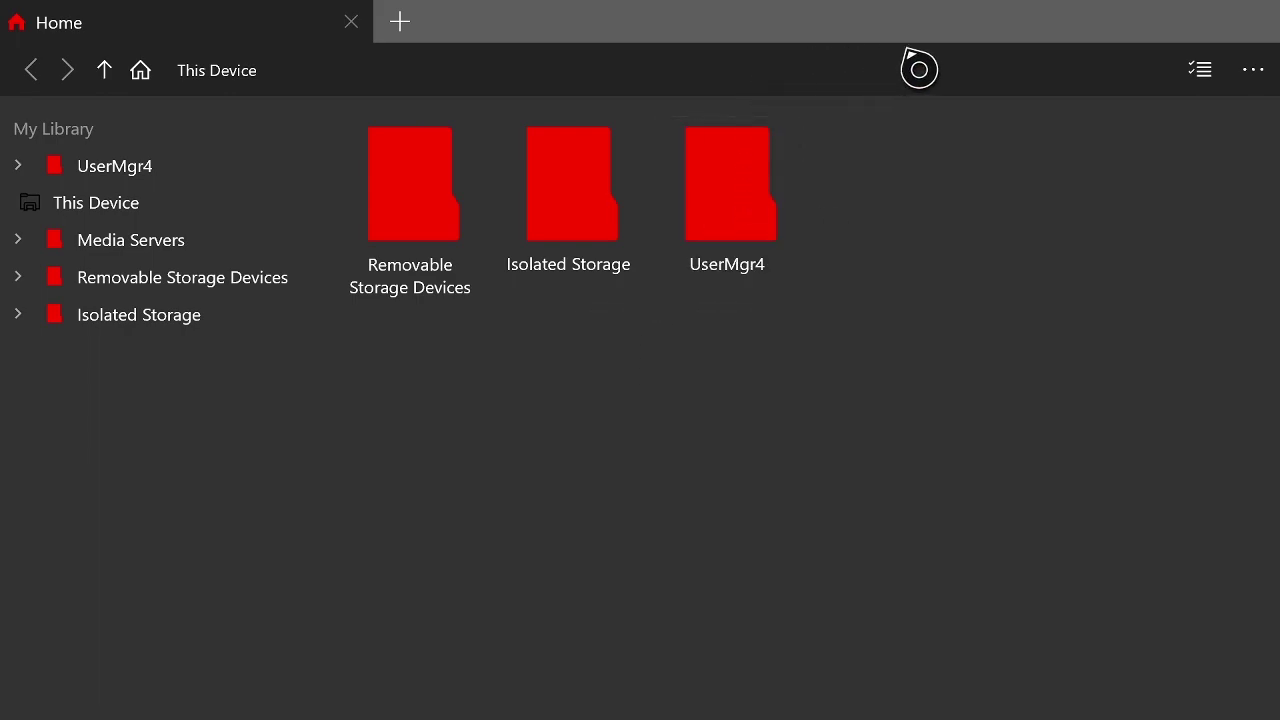
pyautogui.click(1253, 70)
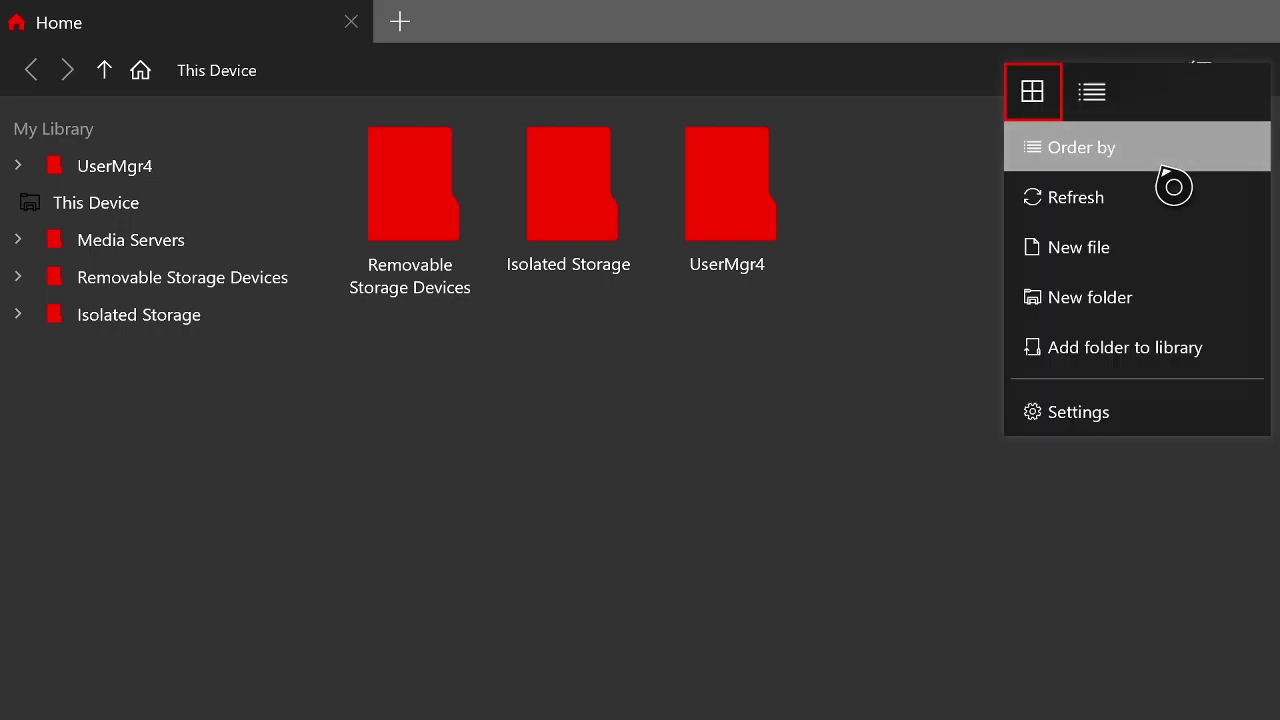
pyautogui.click(1140, 425)
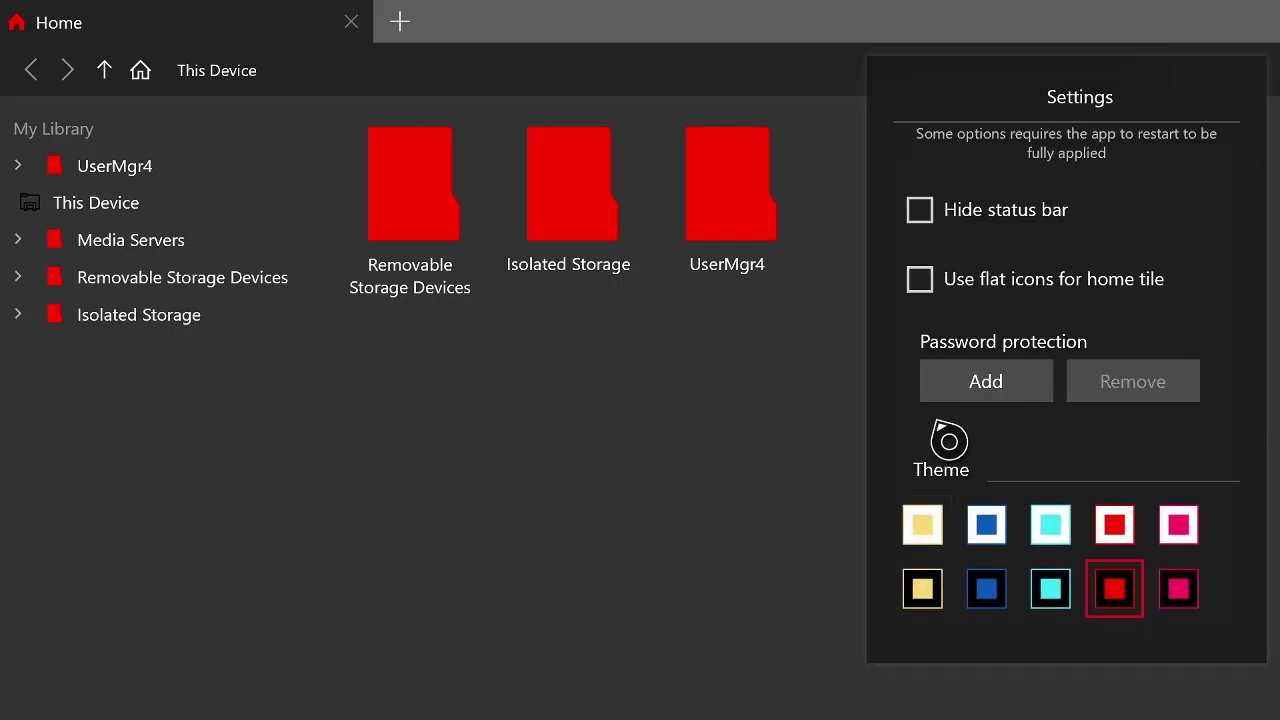
# Step: Try the light yellow, dark blue and dark cyan themes, then keep dark red and close Settings
pyautogui.click(940, 544)
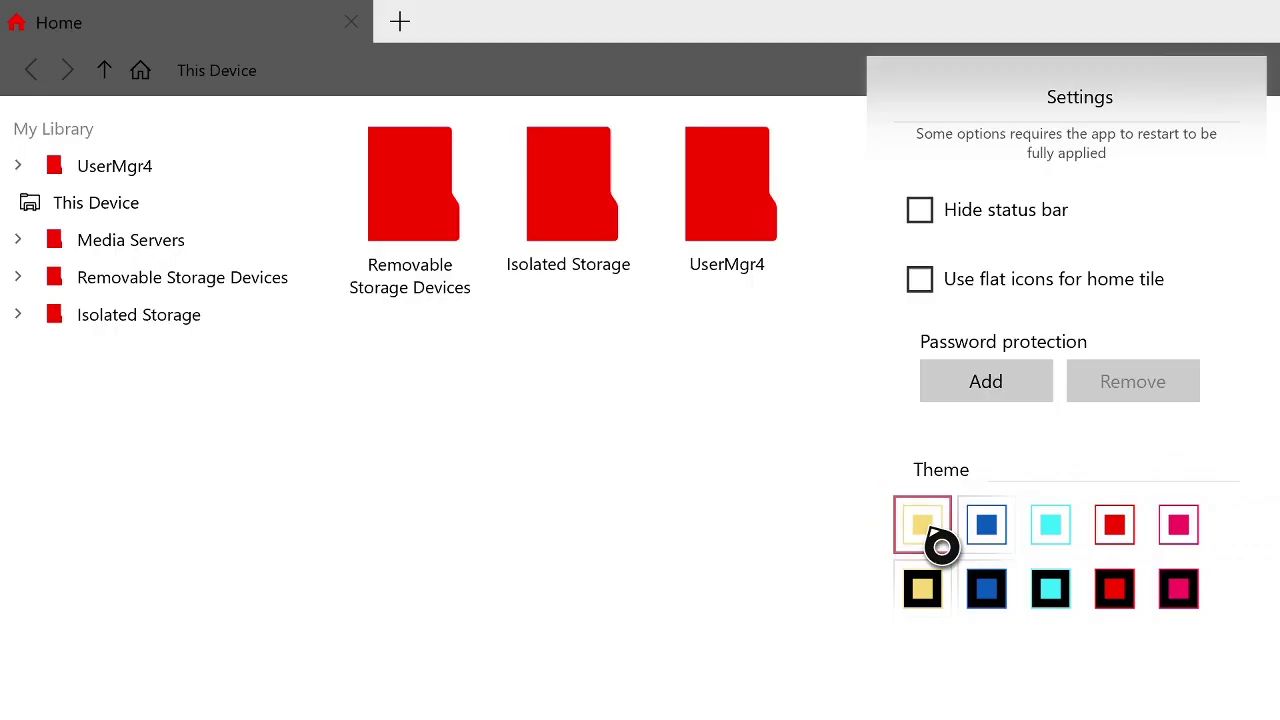
pyautogui.click(940, 588)
pyautogui.click(986, 588)
pyautogui.click(1050, 588)
pyautogui.click(1111, 591)
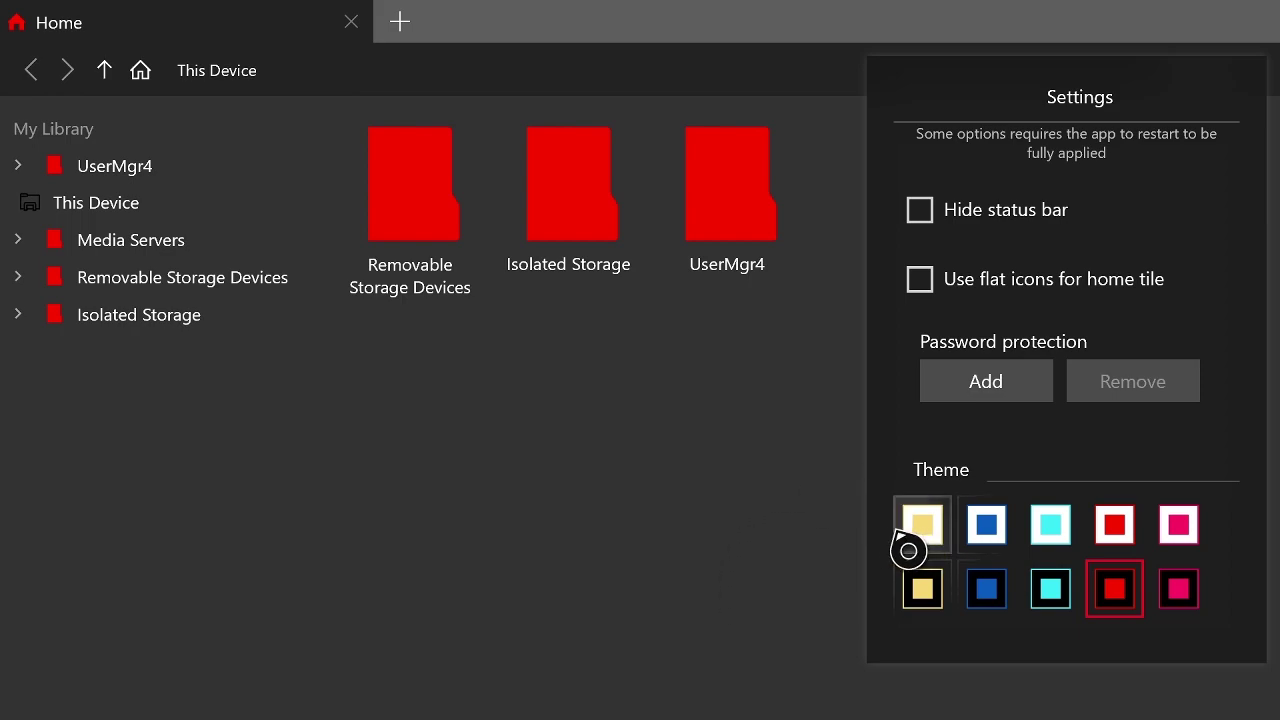
pyautogui.click(755, 512)
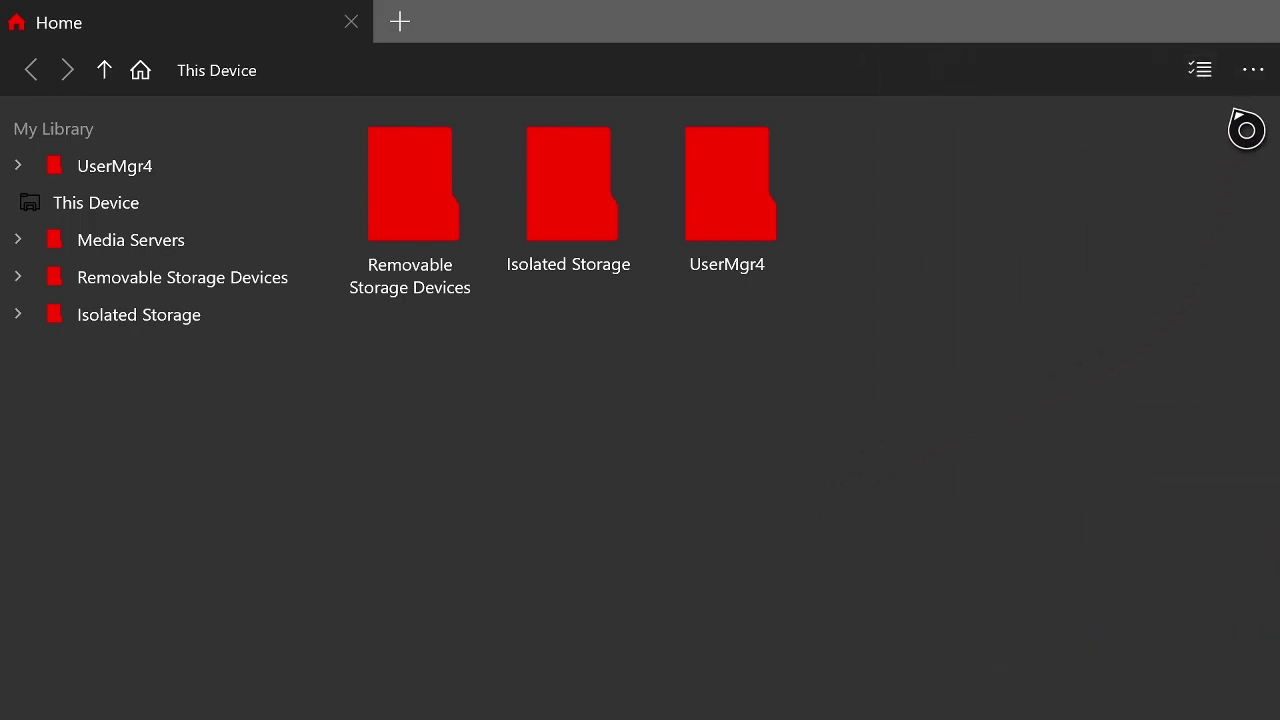
# Step: Add the UserMgr4 folder from This Device to the library through the Select Folder picker
pyautogui.click(1250, 72)
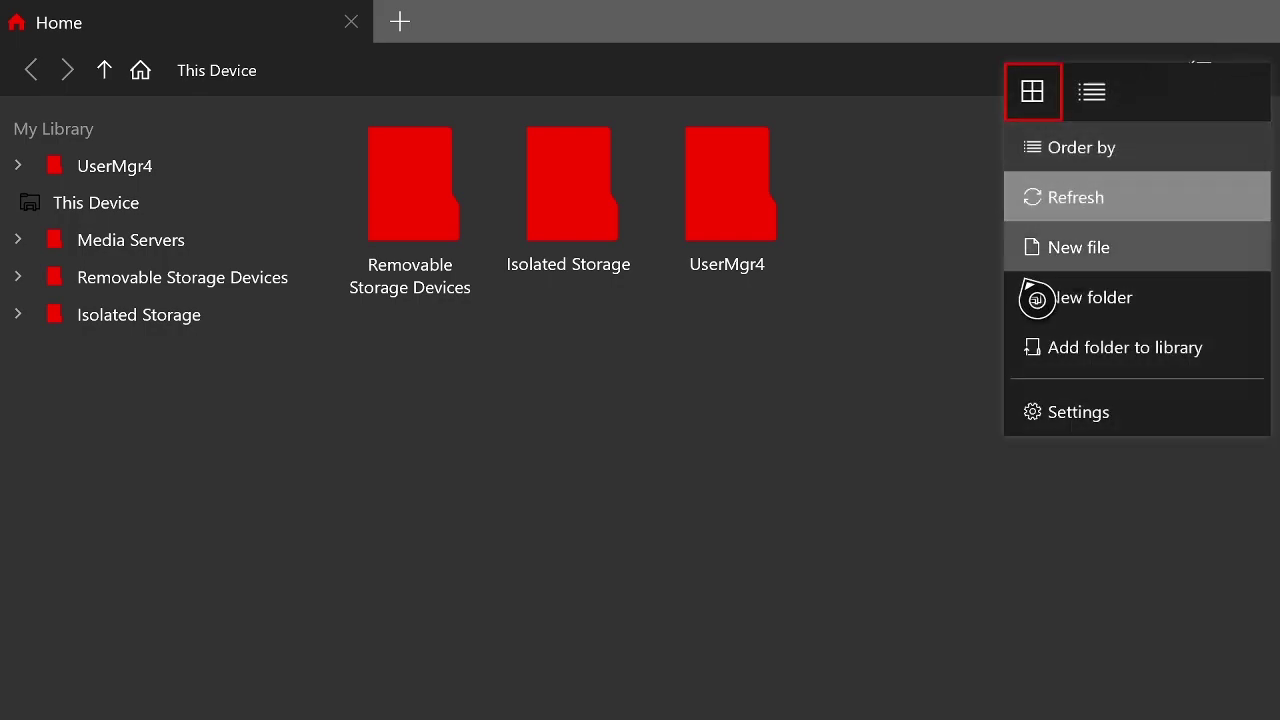
pyautogui.click(1110, 370)
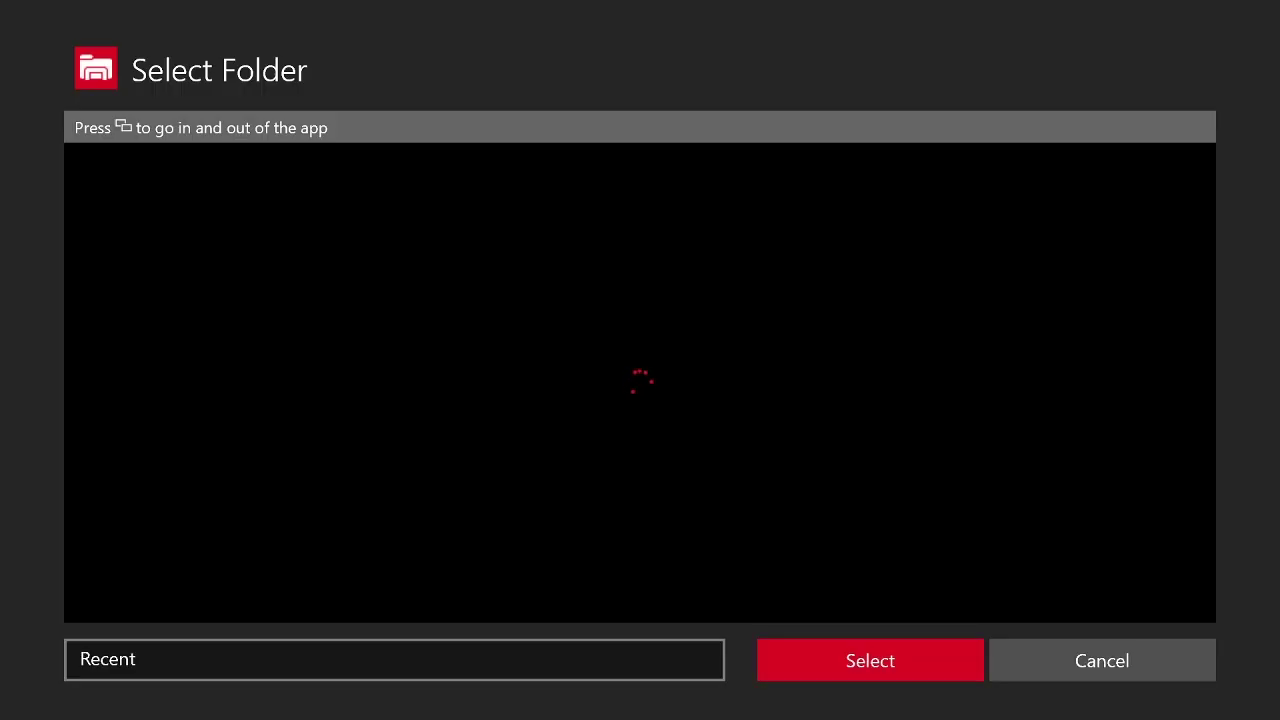
pyautogui.press('Down')
pyautogui.press('Up')
pyautogui.press('Left')
pyautogui.press('Down')
pyautogui.press('Down')
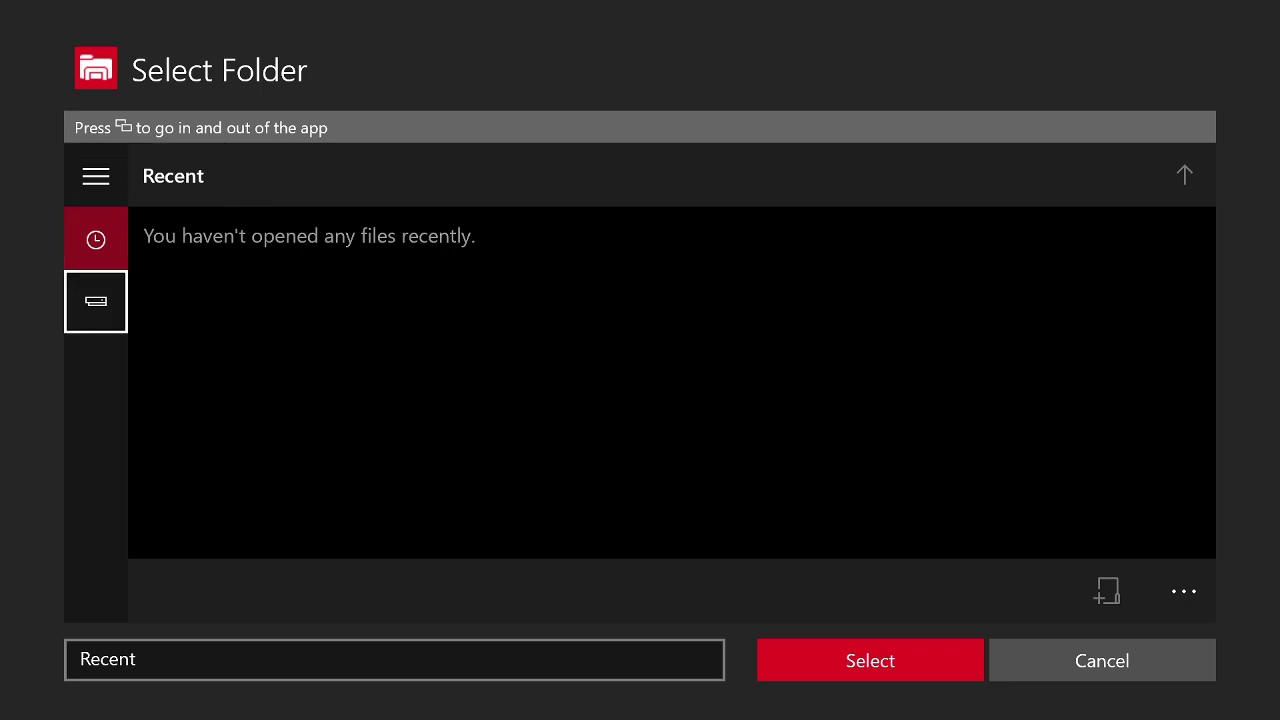
pyautogui.press('Return')
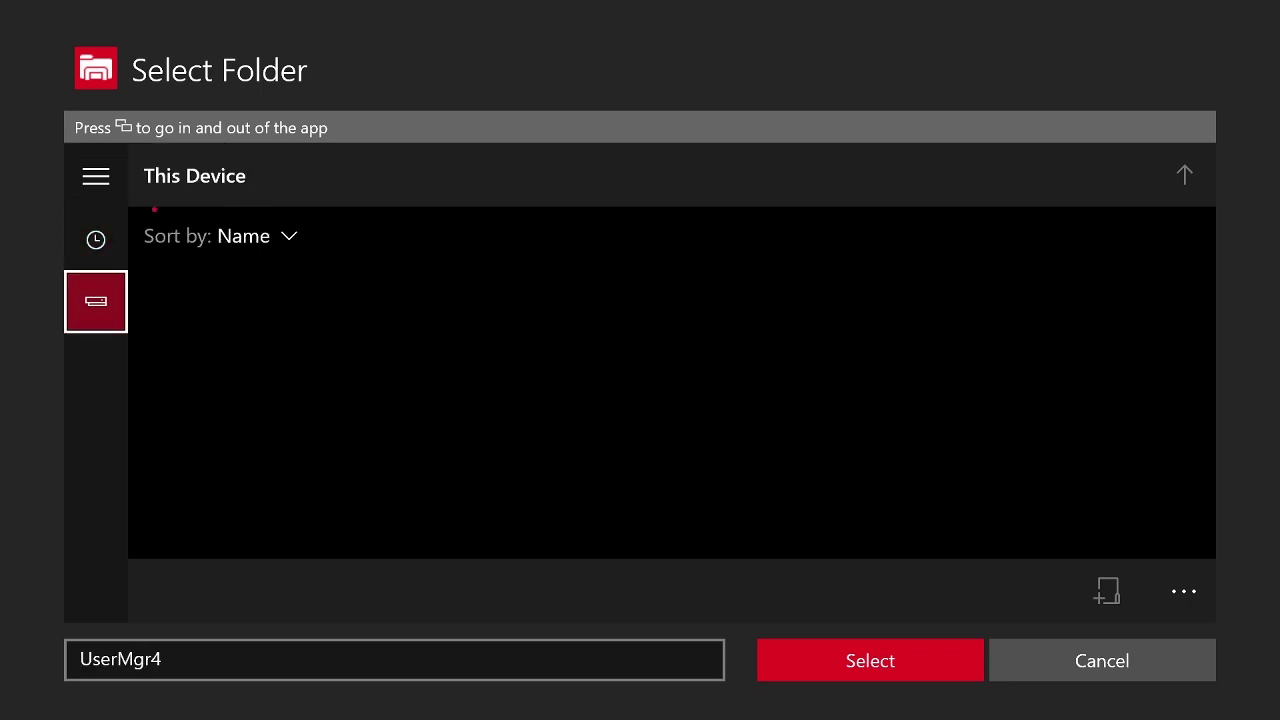
pyautogui.press('Right')
pyautogui.press('Down')
pyautogui.press('Down')
pyautogui.press('Down')
pyautogui.press('Down')
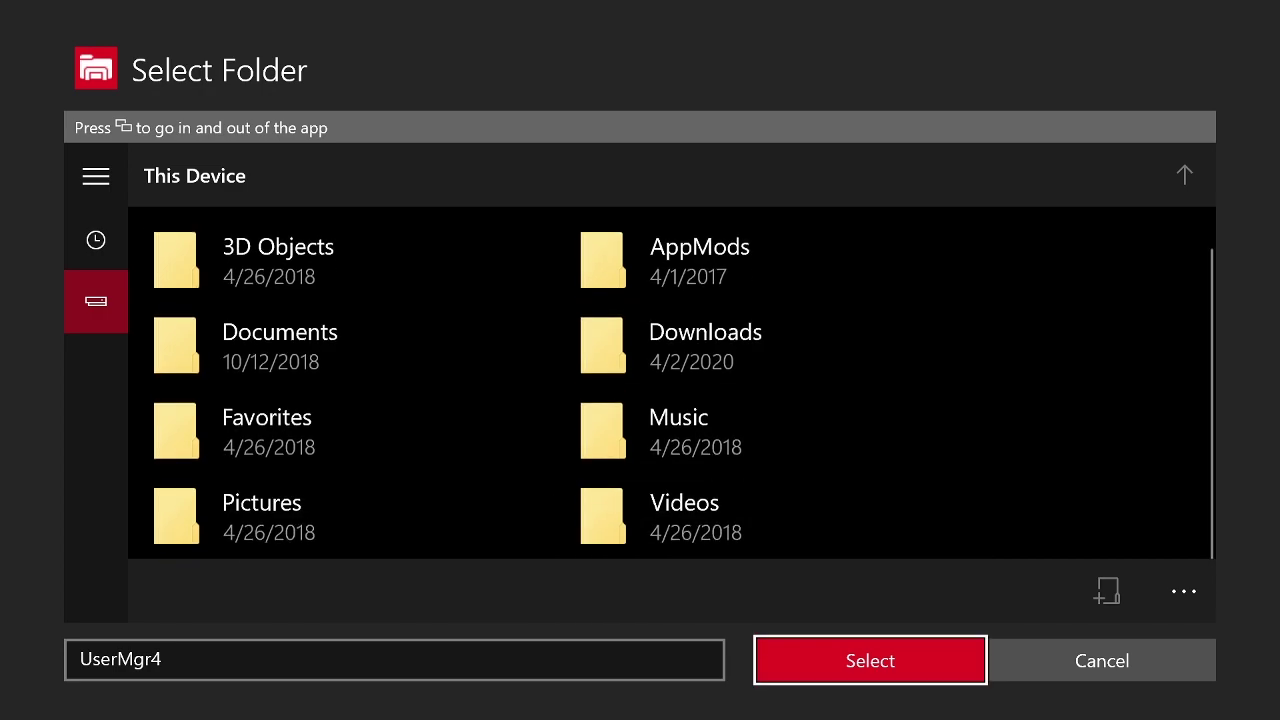
pyautogui.press('Return')
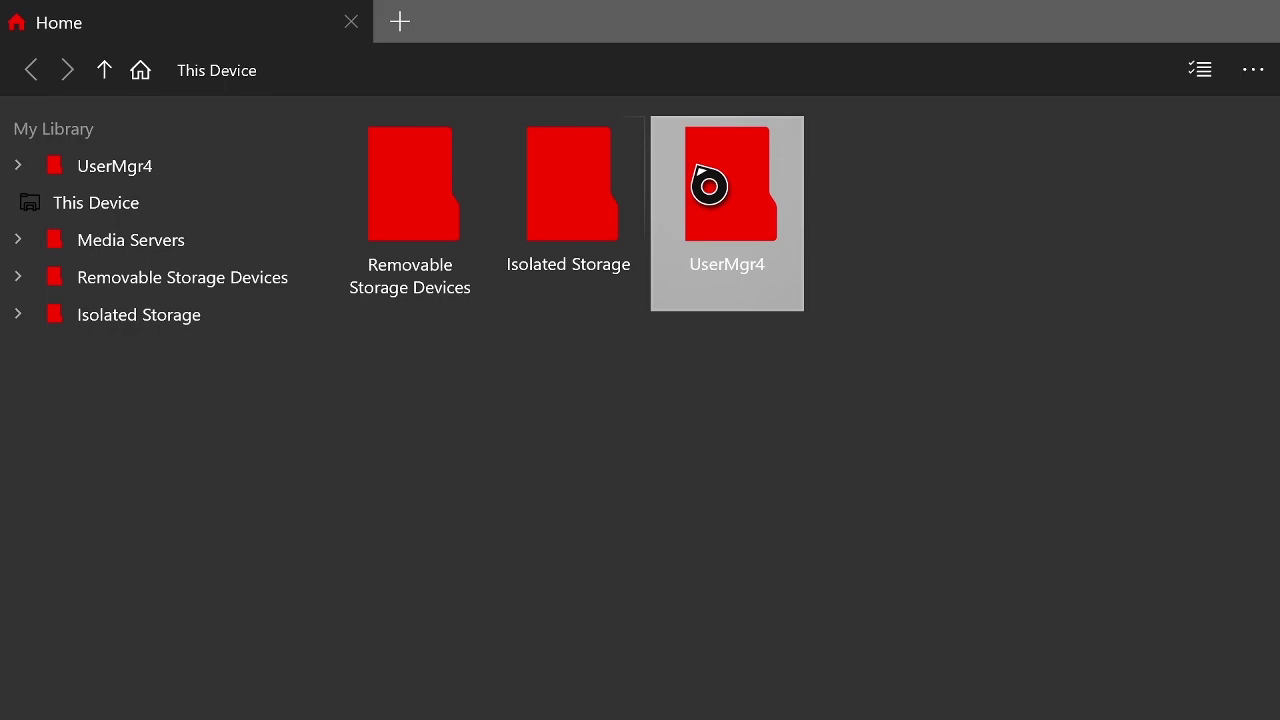
# Step: Open UserMgr4 > Downloads and scroll the grid to locate Ben 10 Add-on.mcaddon
pyautogui.click(745, 198)
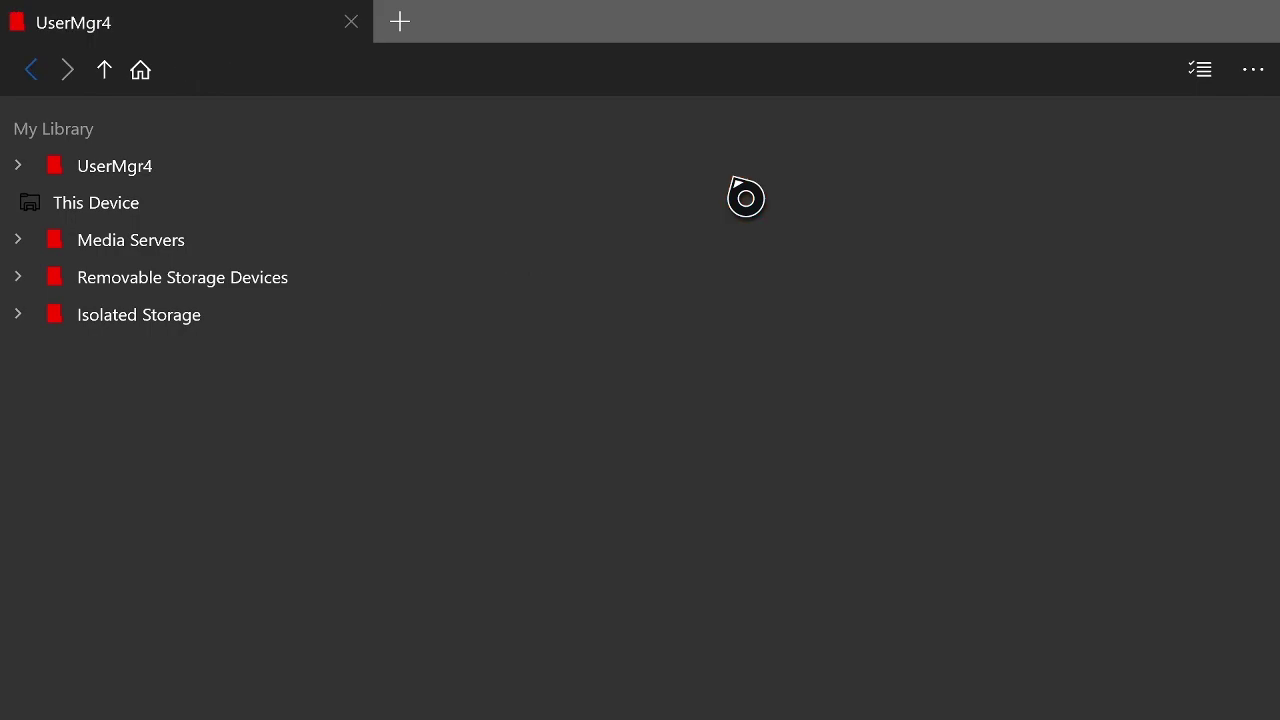
pyautogui.click(900, 198)
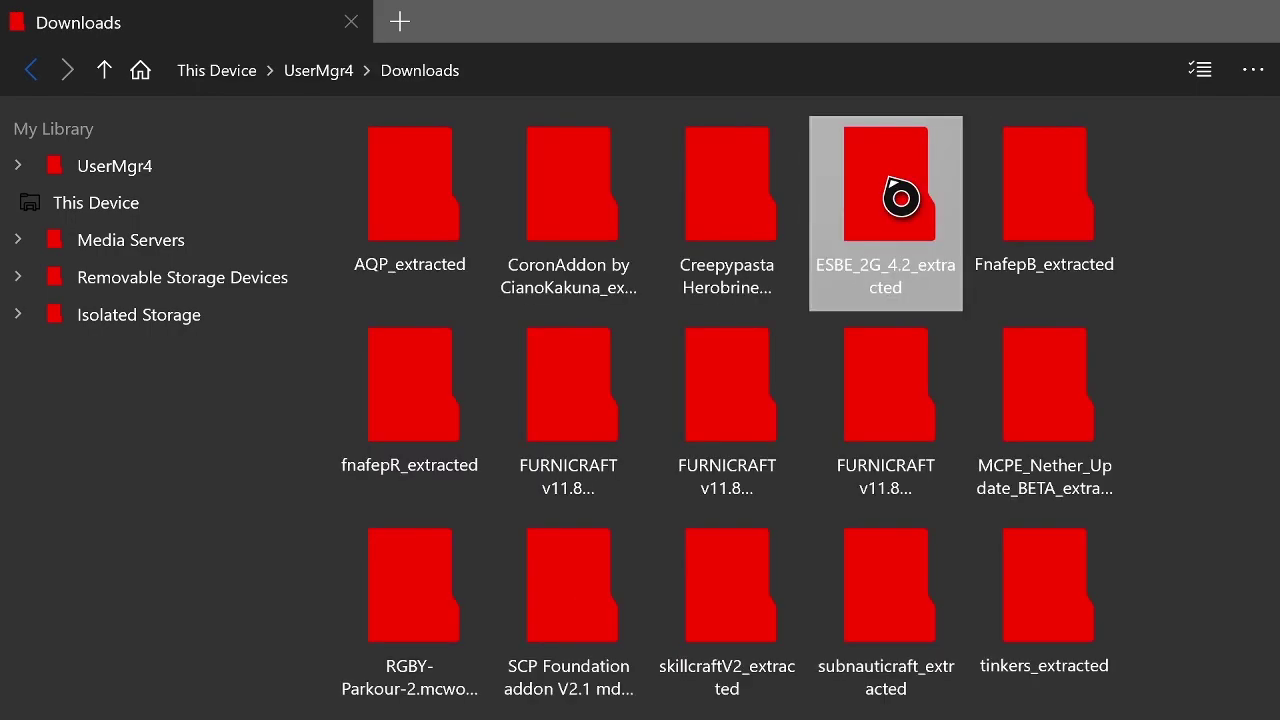
pyautogui.scroll(-6, 900, 198)
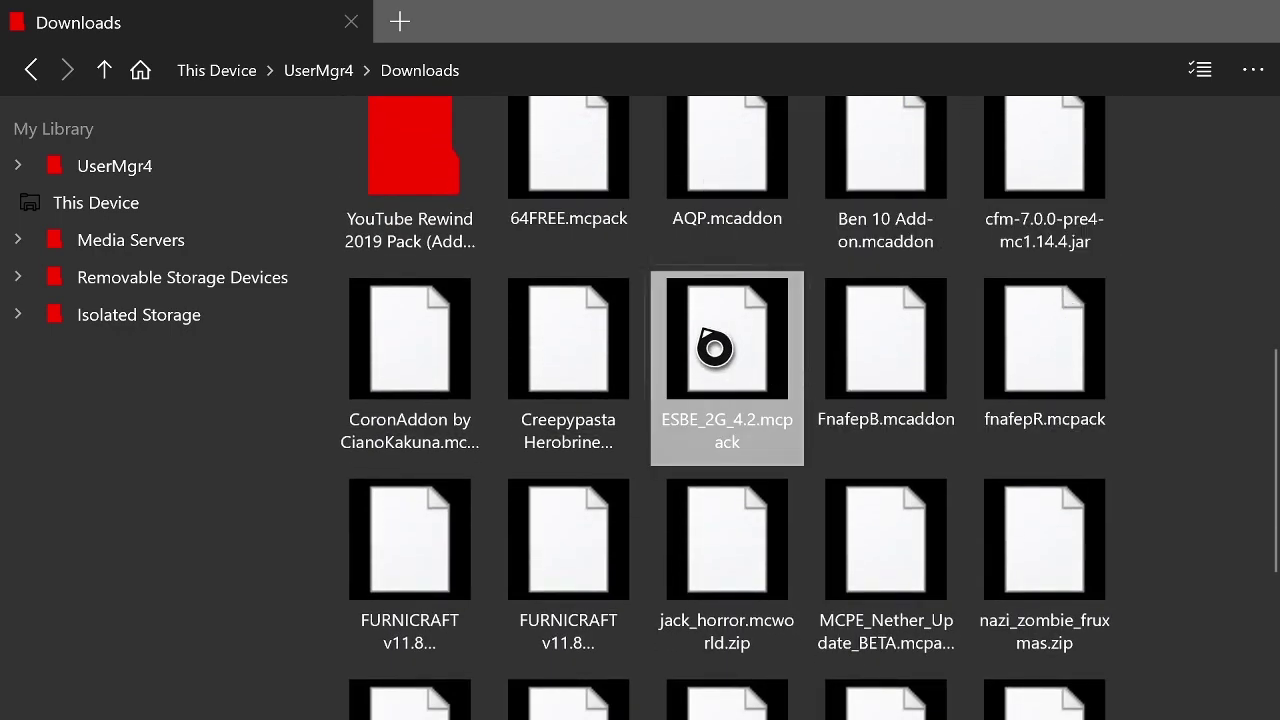
pyautogui.scroll(-2, 546, 351)
pyautogui.scroll(4, 541, 309)
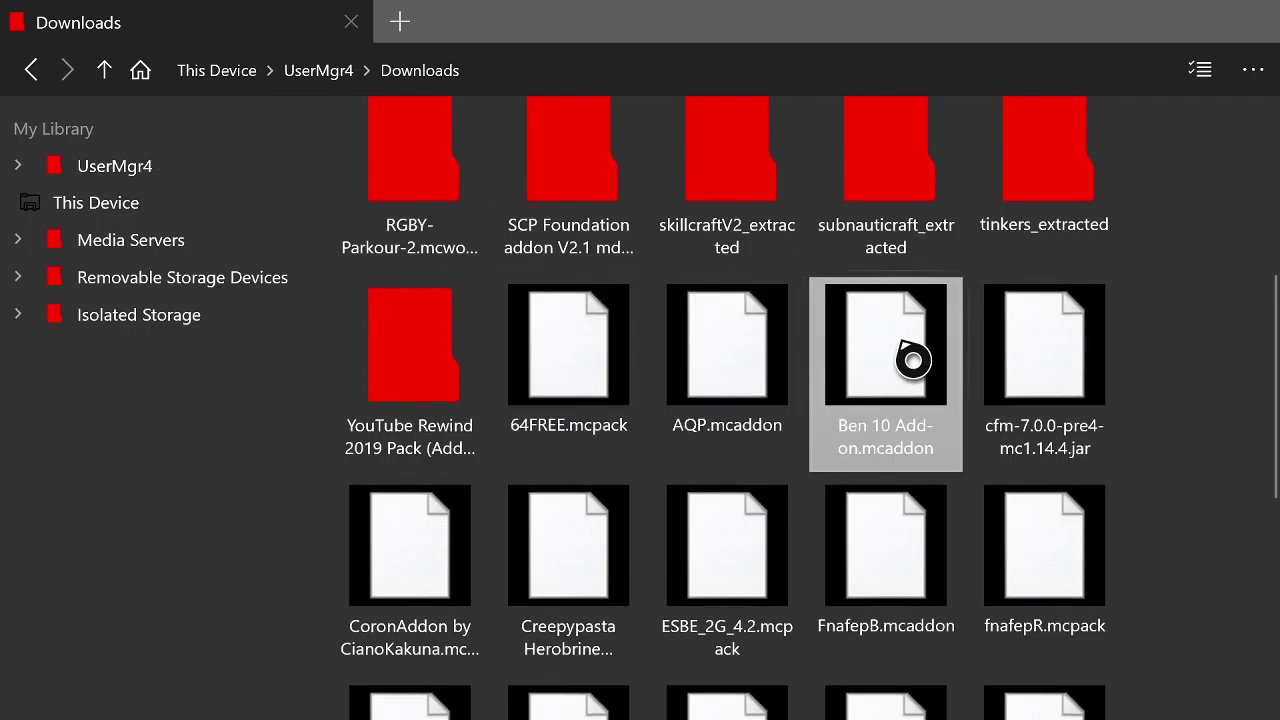
pyautogui.scroll(-6, 912, 360)
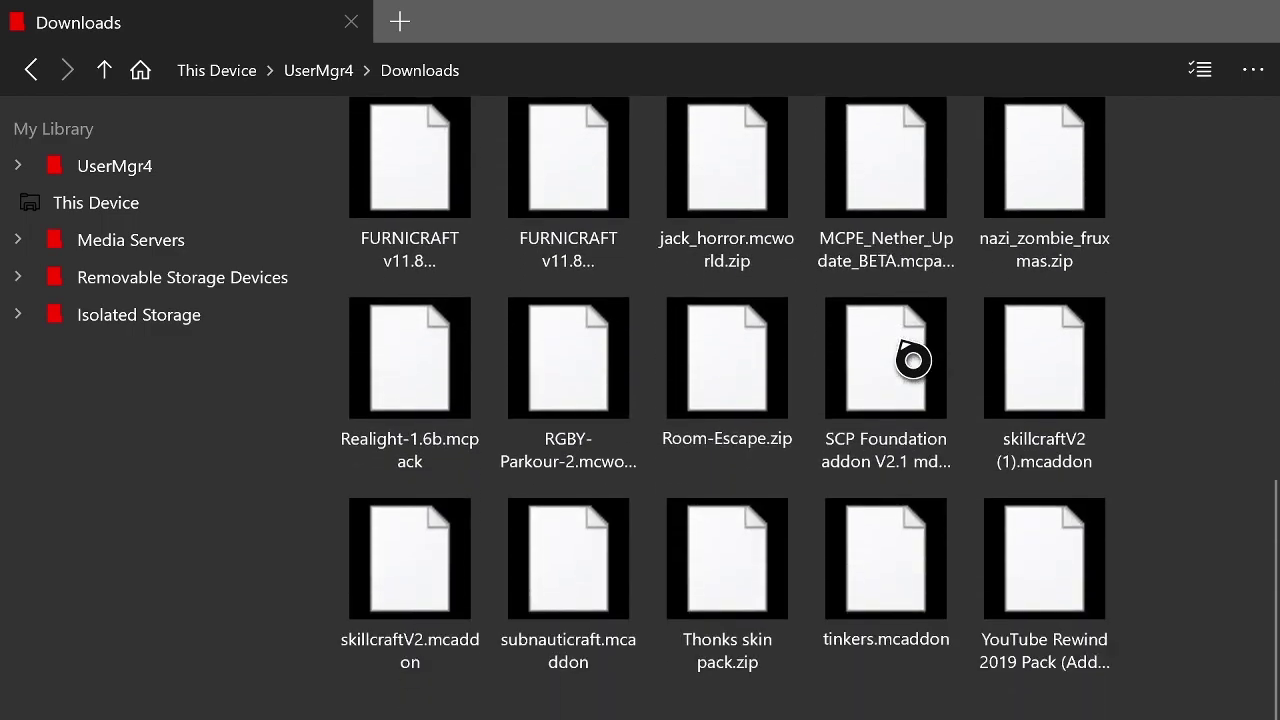
pyautogui.scroll(6, 912, 360)
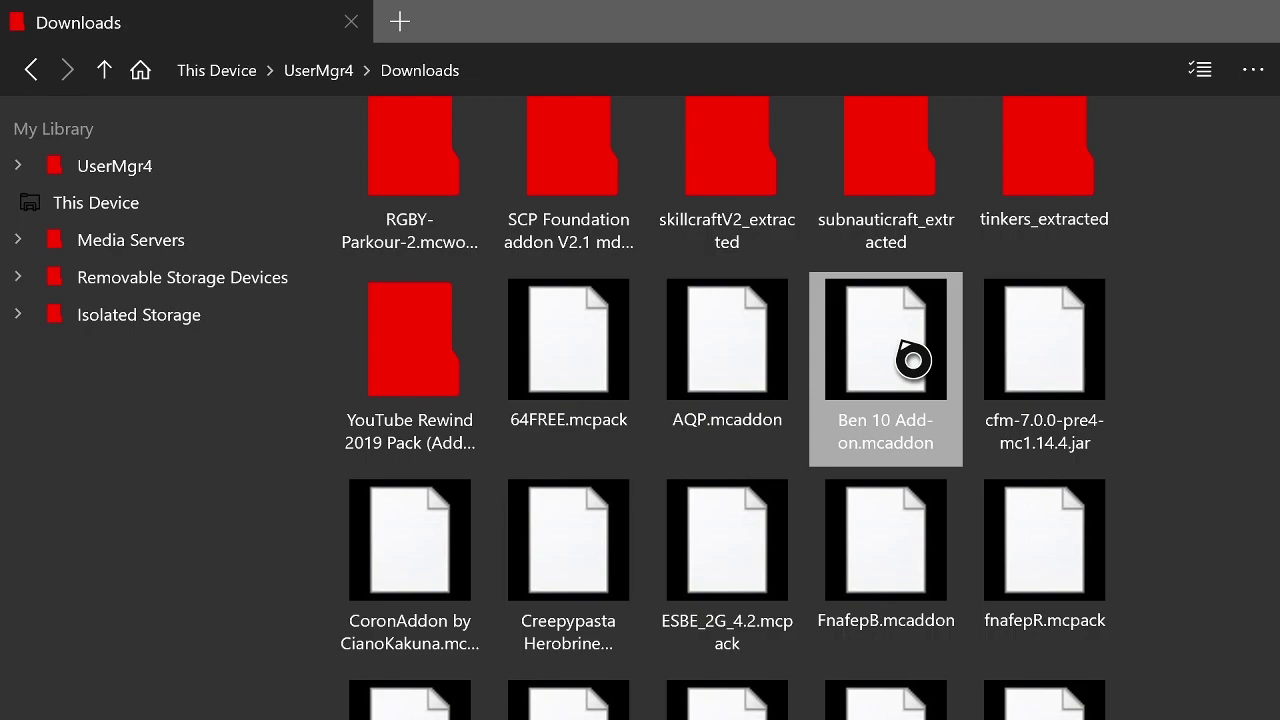
pyautogui.scroll(2, 912, 360)
pyautogui.scroll(-1, 912, 360)
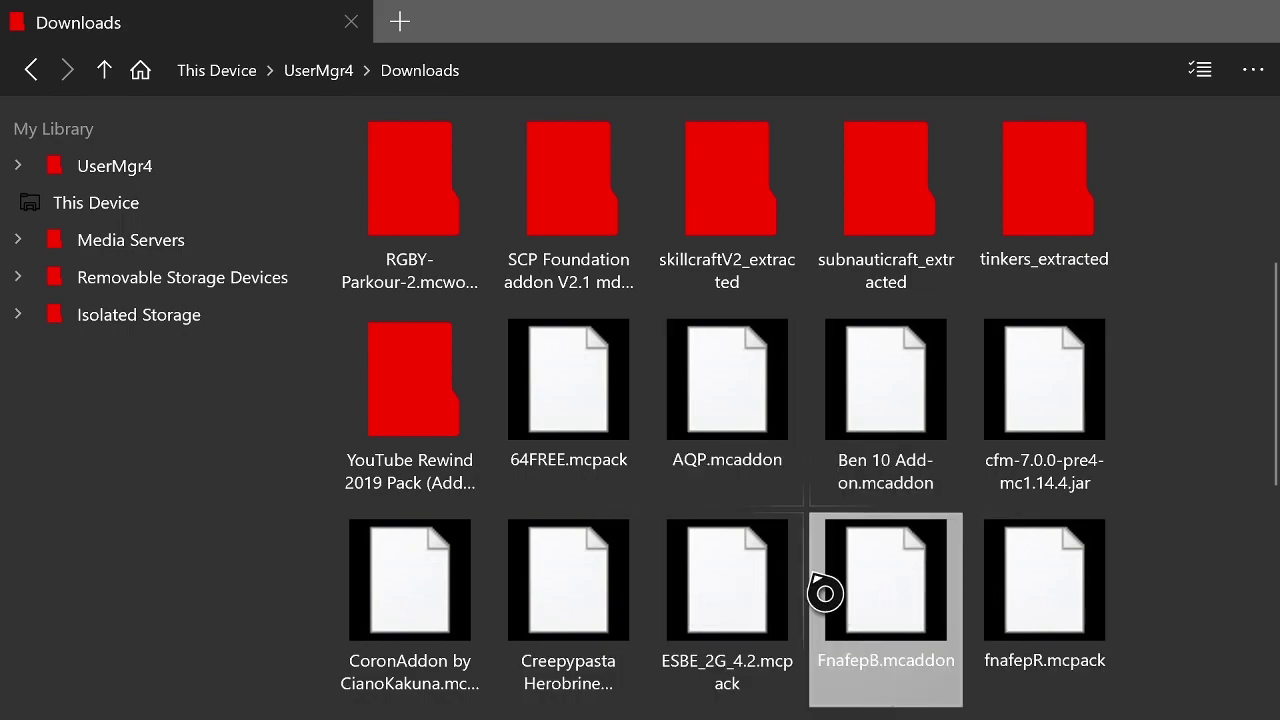
# Step: Extract Ben 10 Add-on.mcaddon and open the Ben 10 Add-on_extracted folder
pyautogui.rightClick(901, 425)
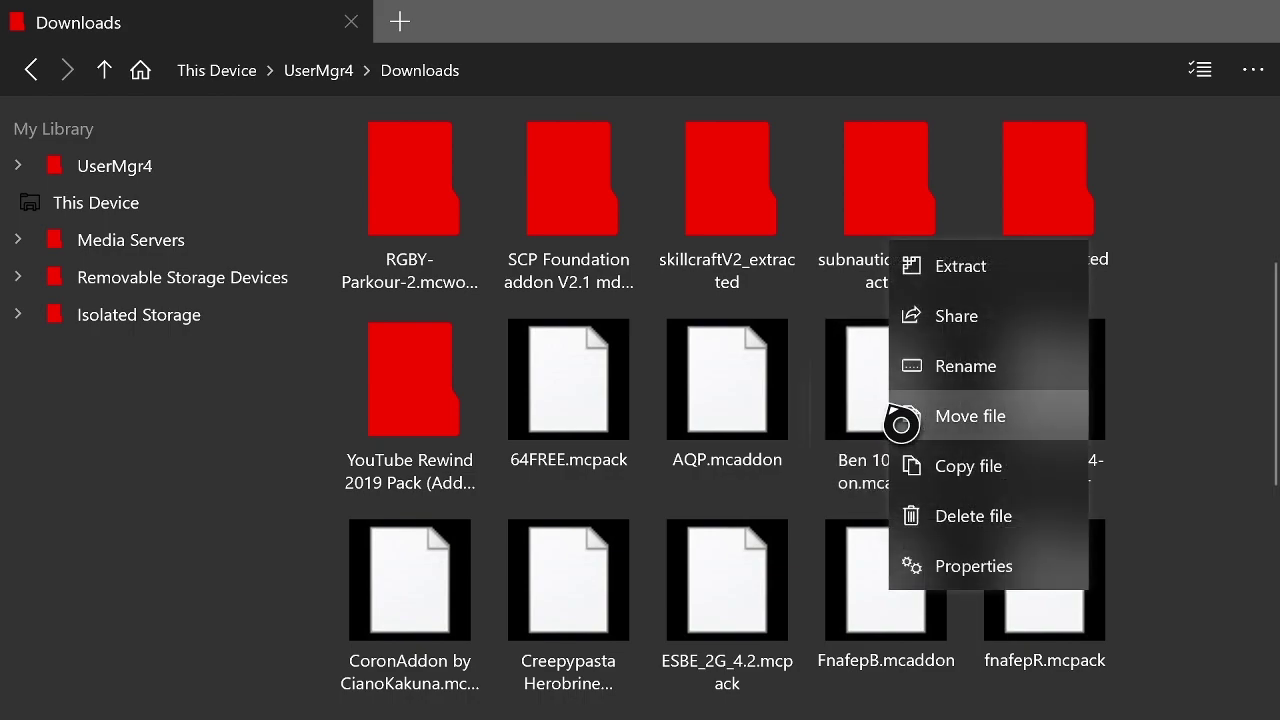
pyautogui.click(944, 289)
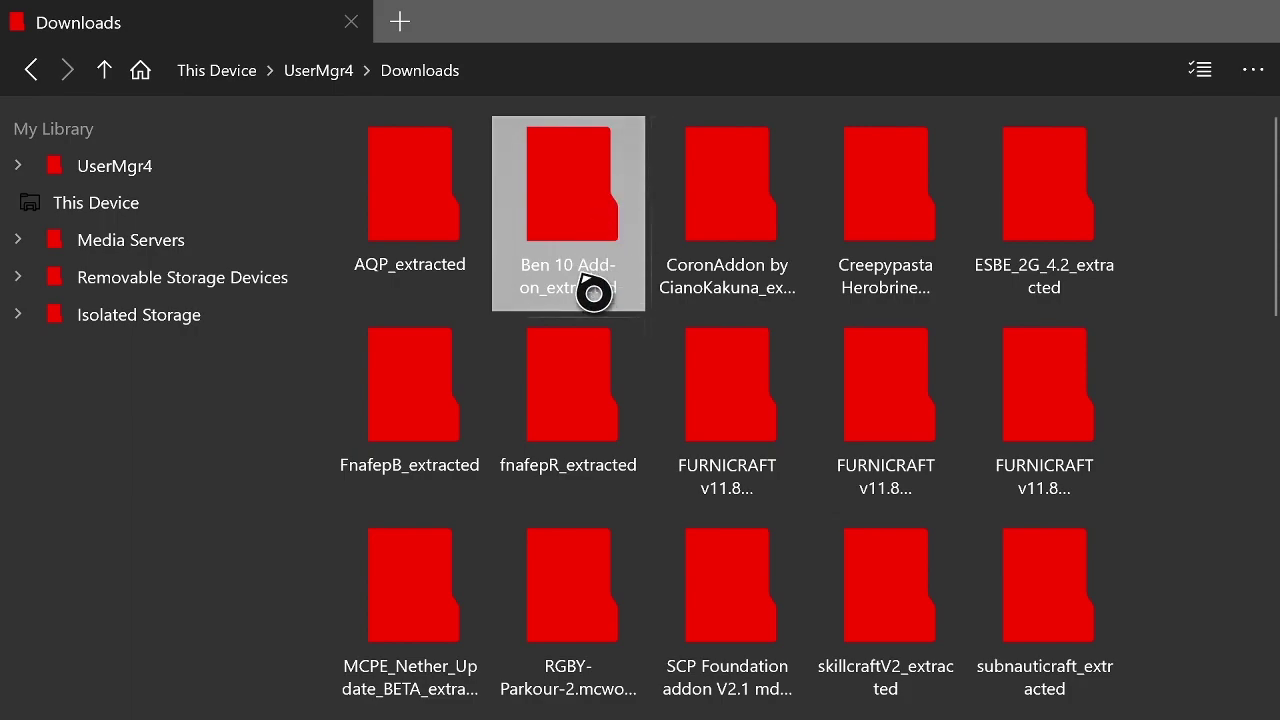
pyautogui.doubleClick(593, 211)
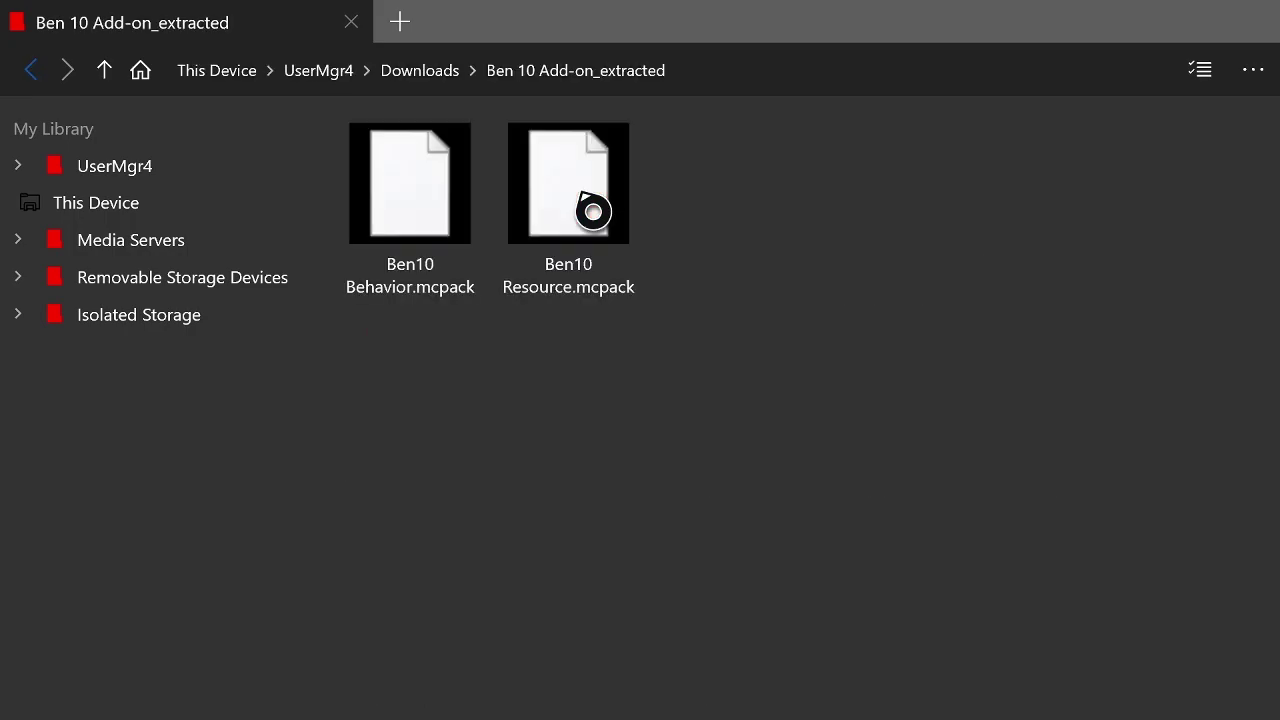
# Step: Extract Ben10 Behavior.mcpack and Ben10 Resource.mcpack into their own folders
pyautogui.rightClick(412, 222)
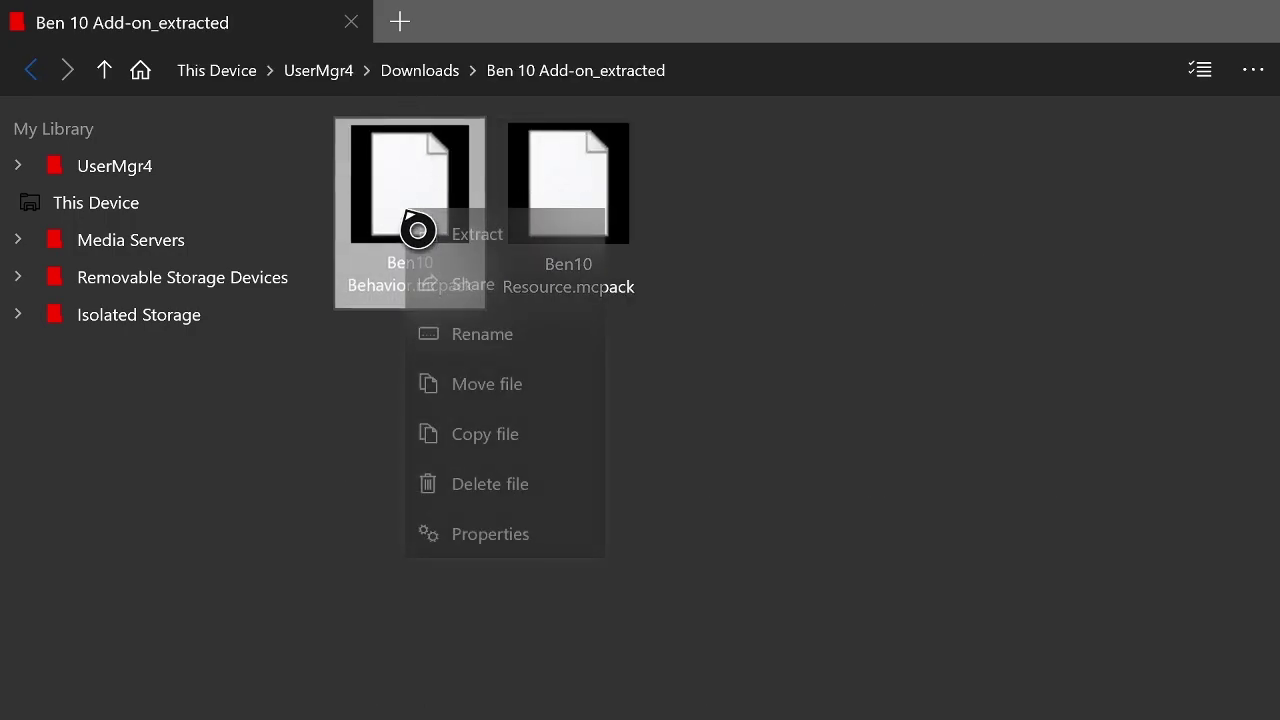
pyautogui.click(474, 233)
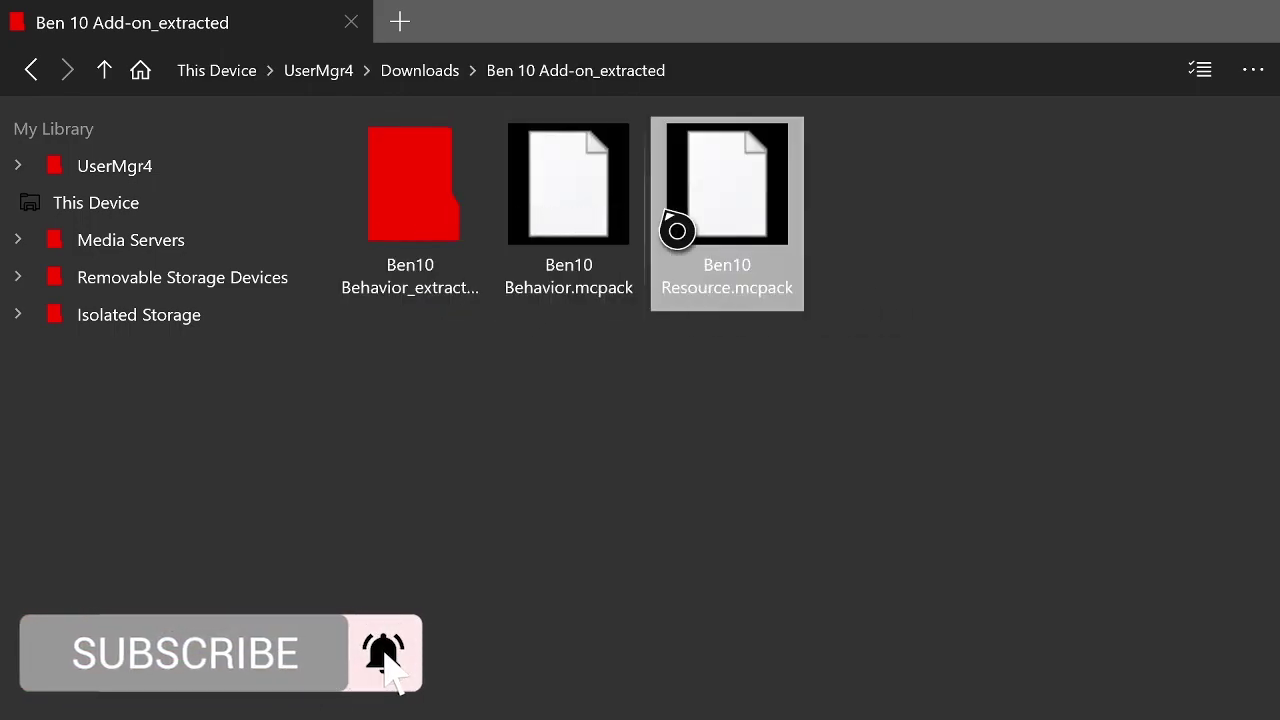
pyautogui.rightClick(700, 214)
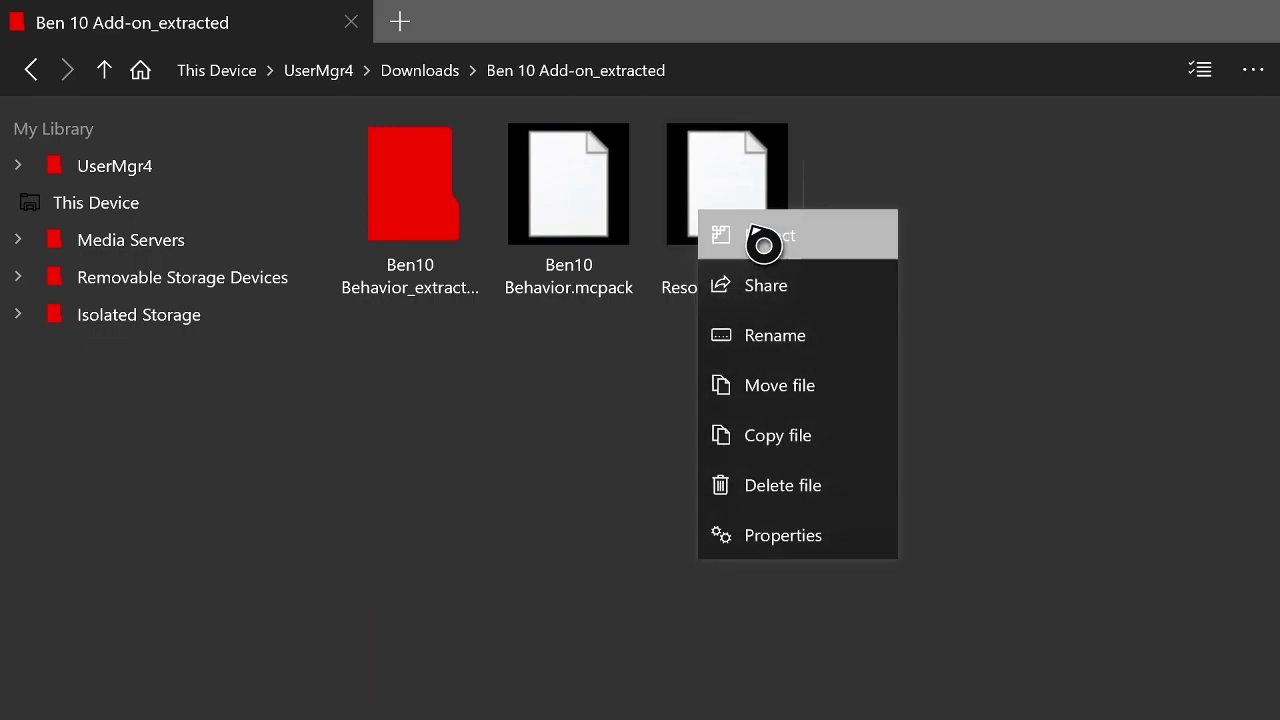
pyautogui.click(804, 262)
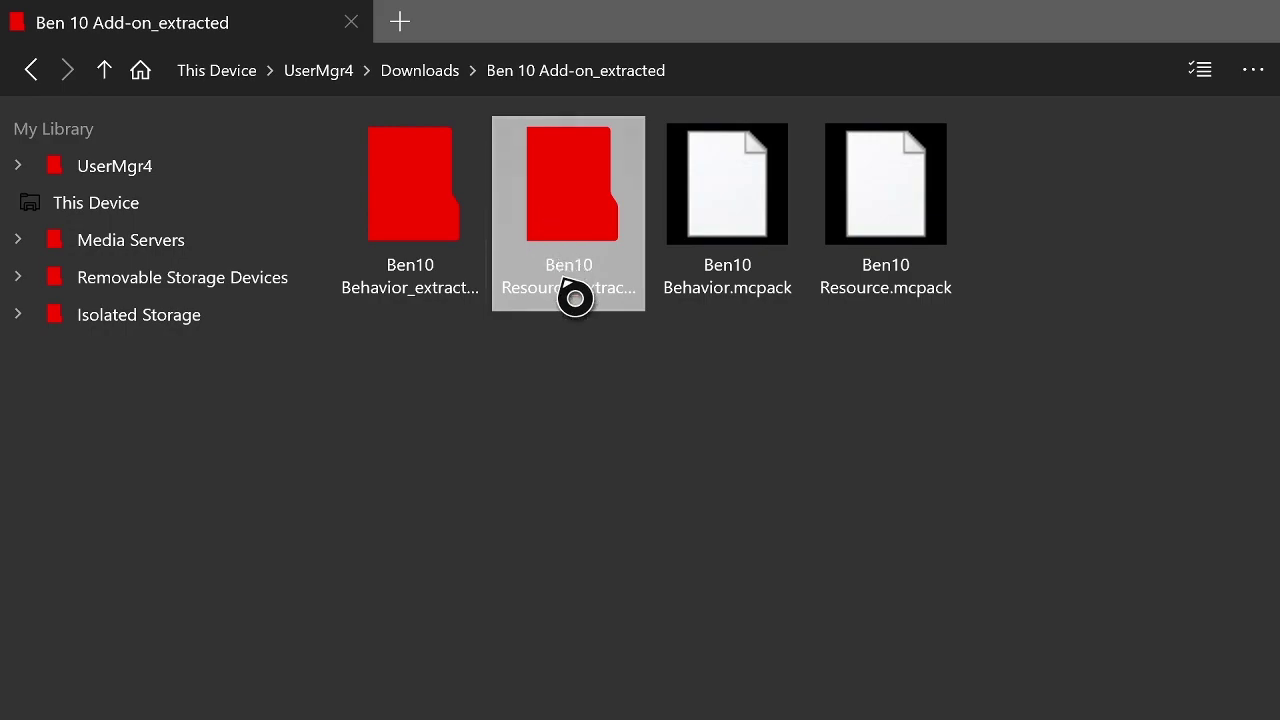
# Step: Choose Move folder for the Ben10 Behavior_extracted folder
pyautogui.click(415, 210)
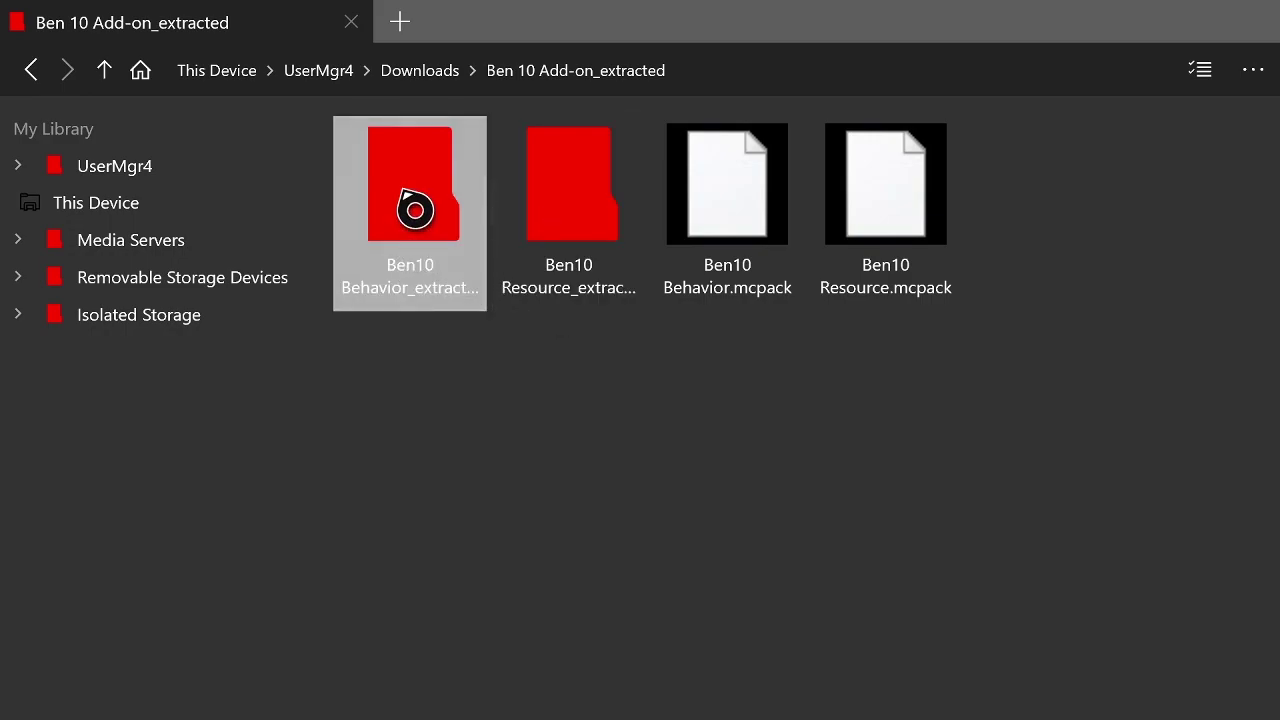
pyautogui.rightClick(415, 210)
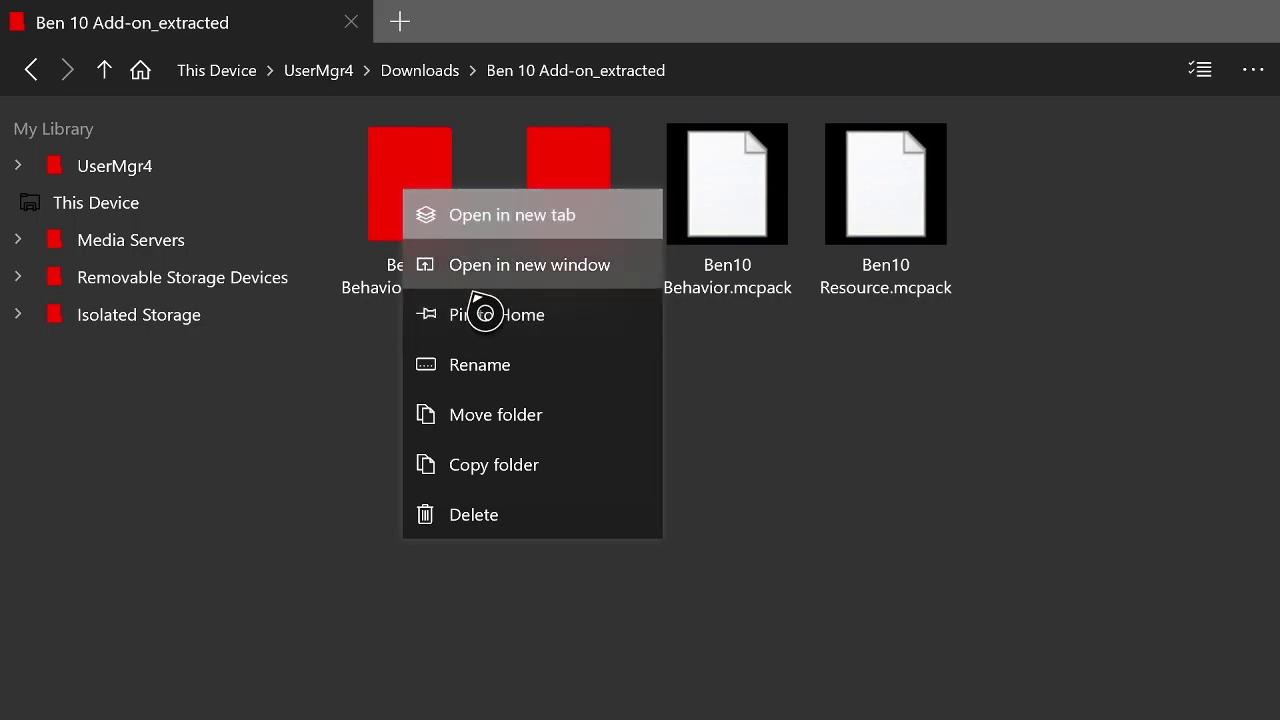
pyautogui.click(485, 412)
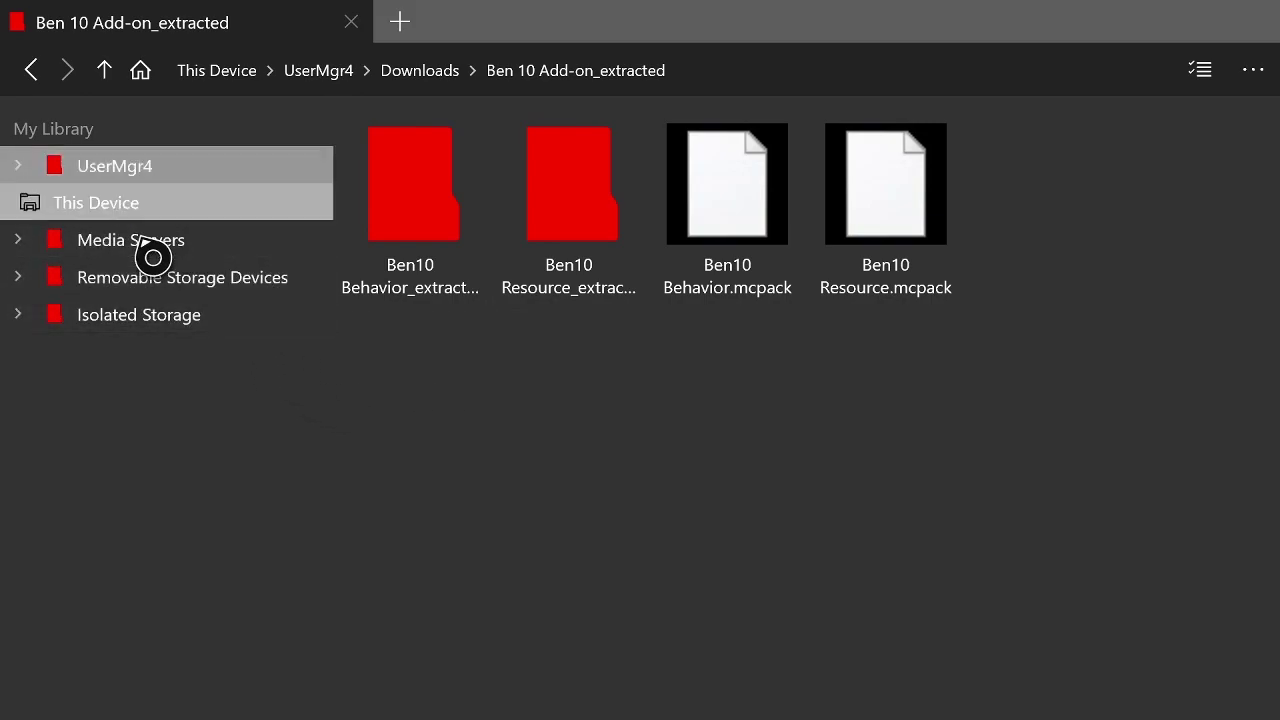
# Step: Navigate from Isolated Storage to Microsoft.MinecraftUWPConsole's LocalState games folder containing com.mojang
pyautogui.click(190, 326)
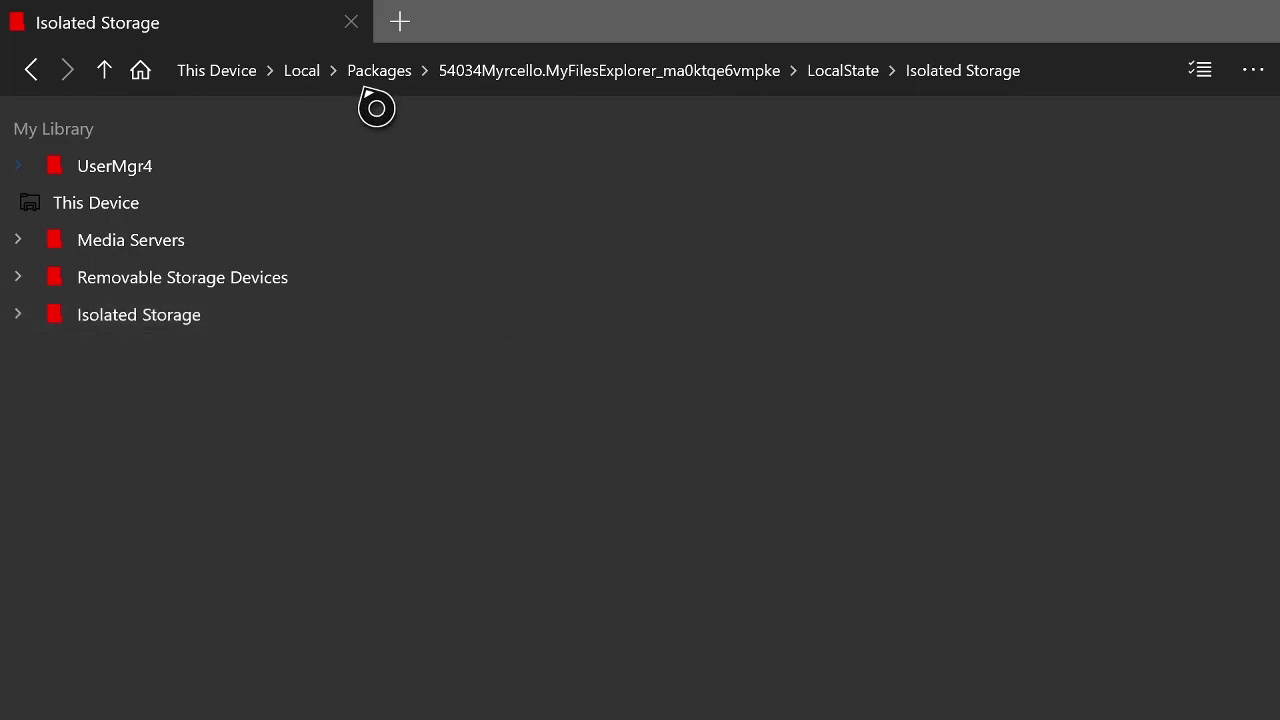
pyautogui.click(367, 82)
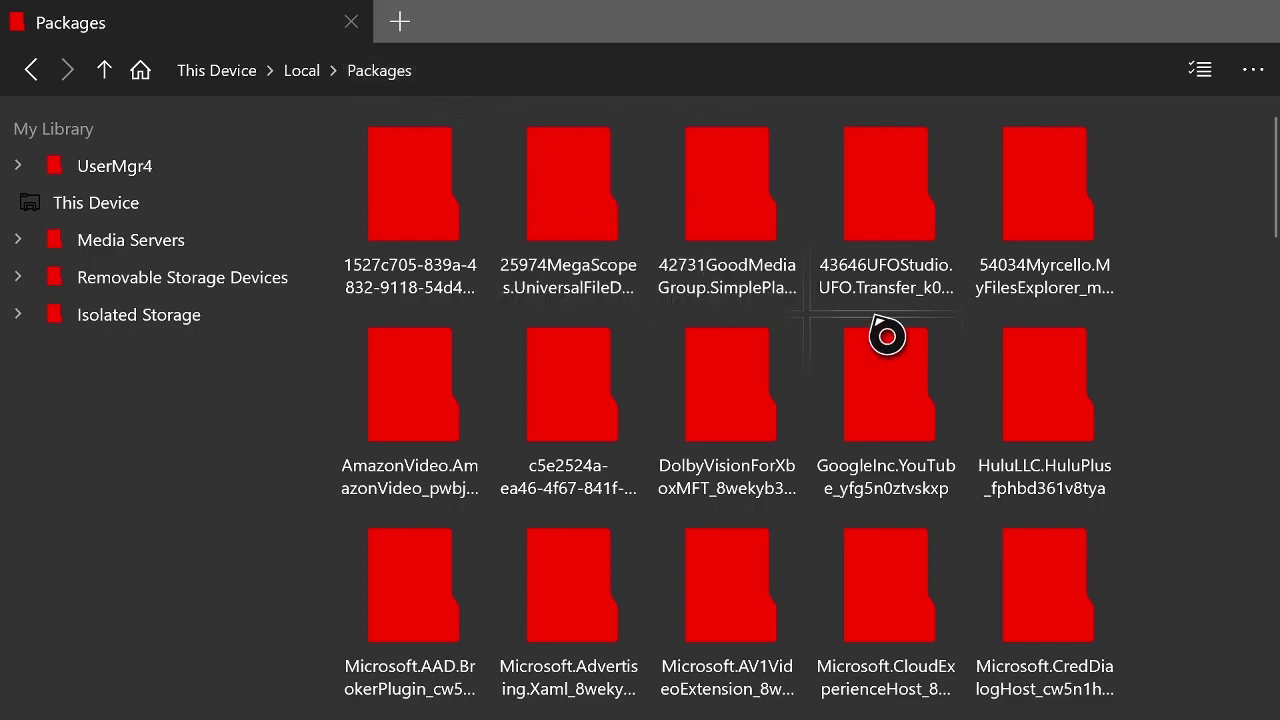
pyautogui.scroll(-3, 970, 516)
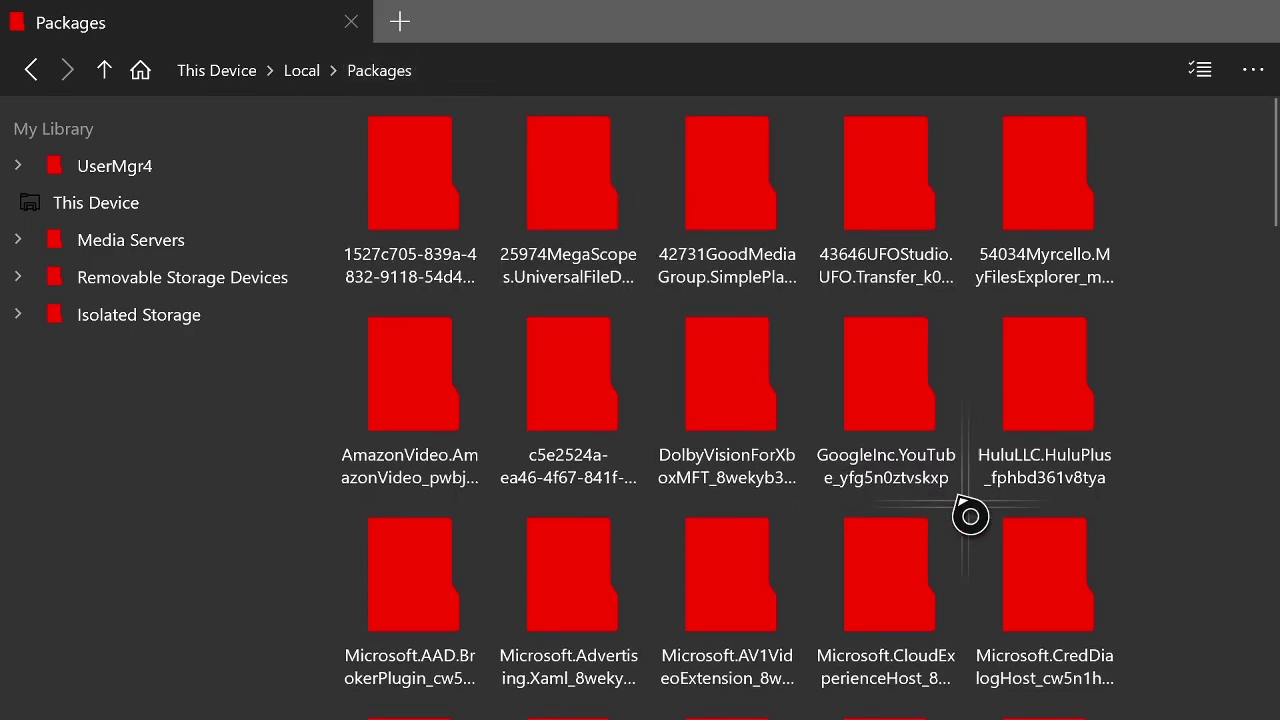
pyautogui.scroll(-1, 970, 516)
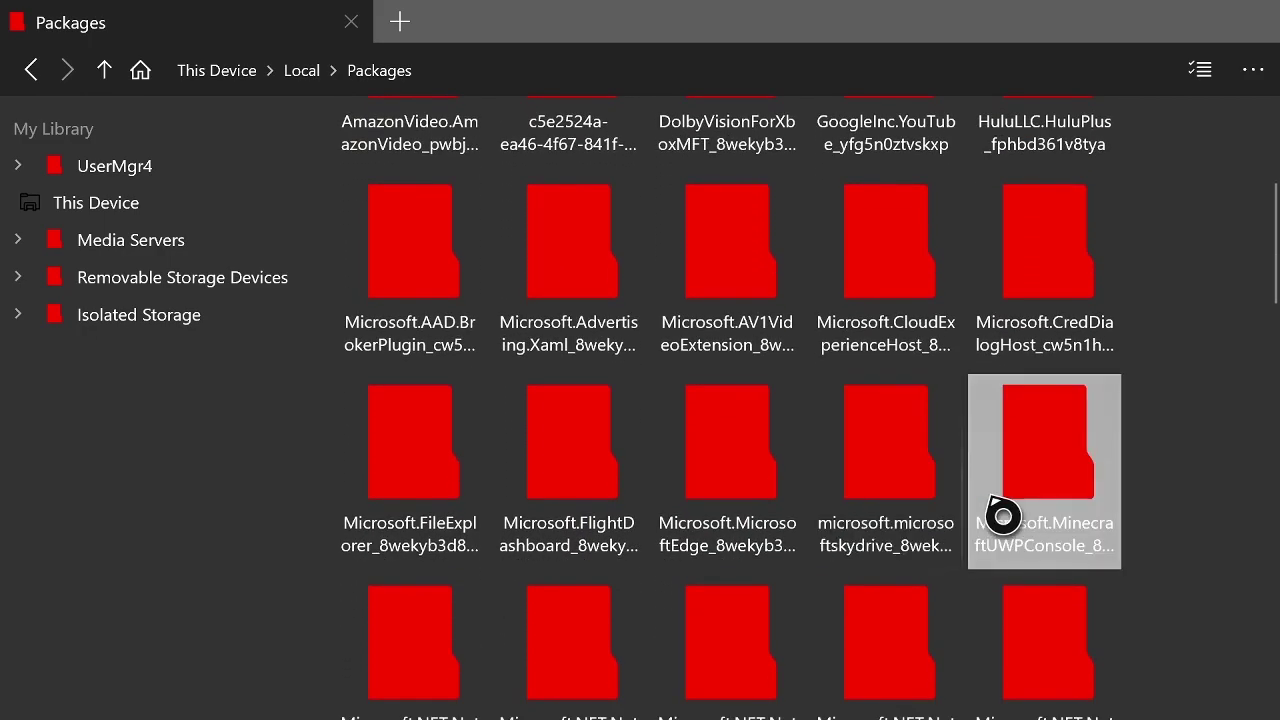
pyautogui.doubleClick(1081, 458)
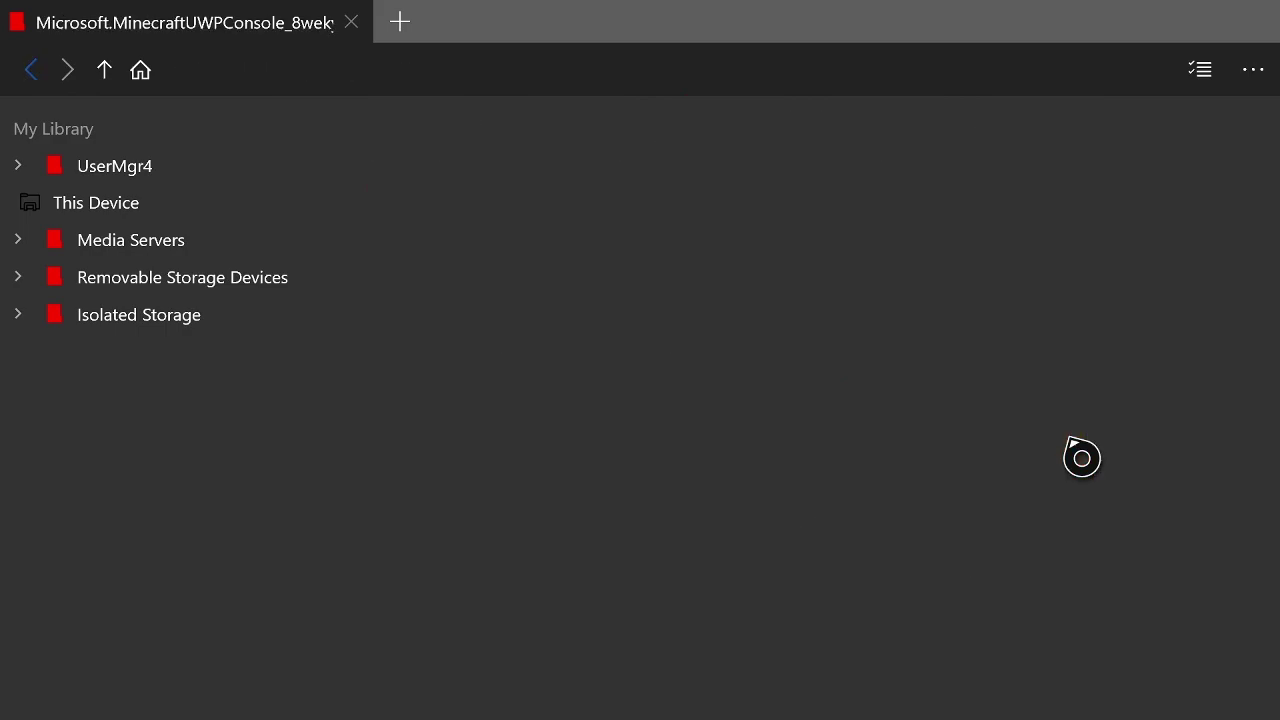
pyautogui.doubleClick(902, 292)
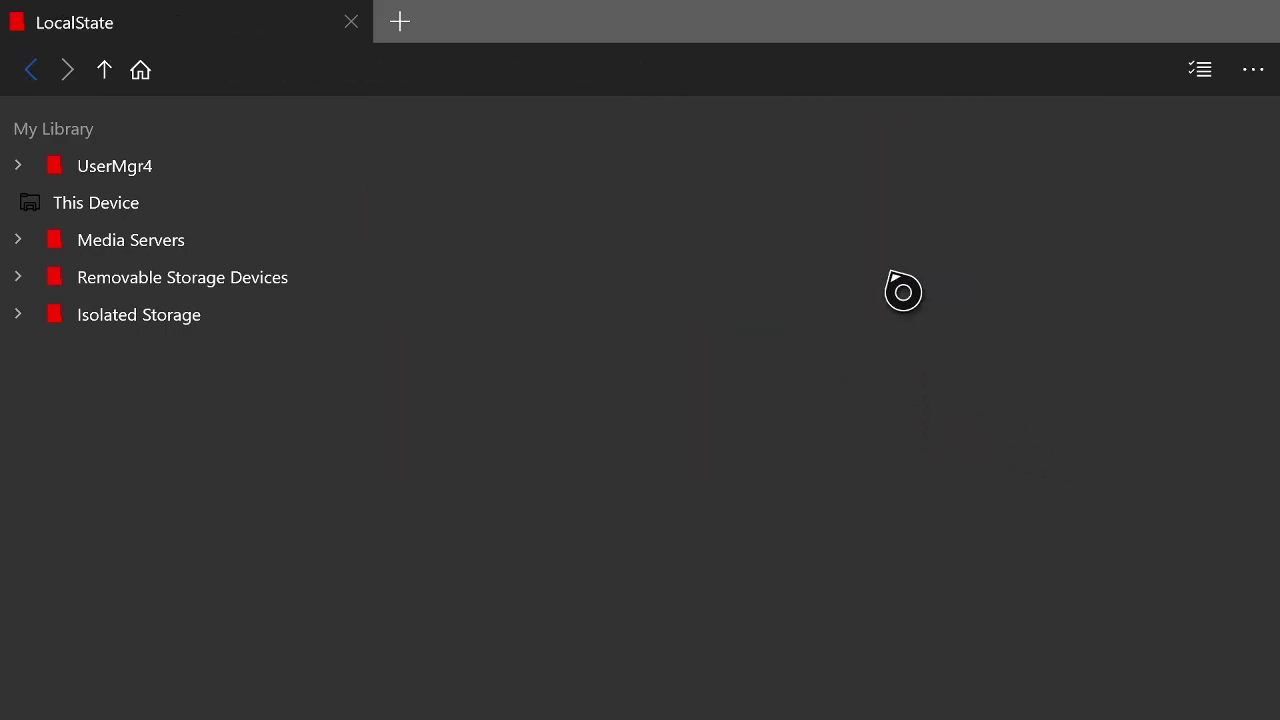
pyautogui.doubleClick(457, 195)
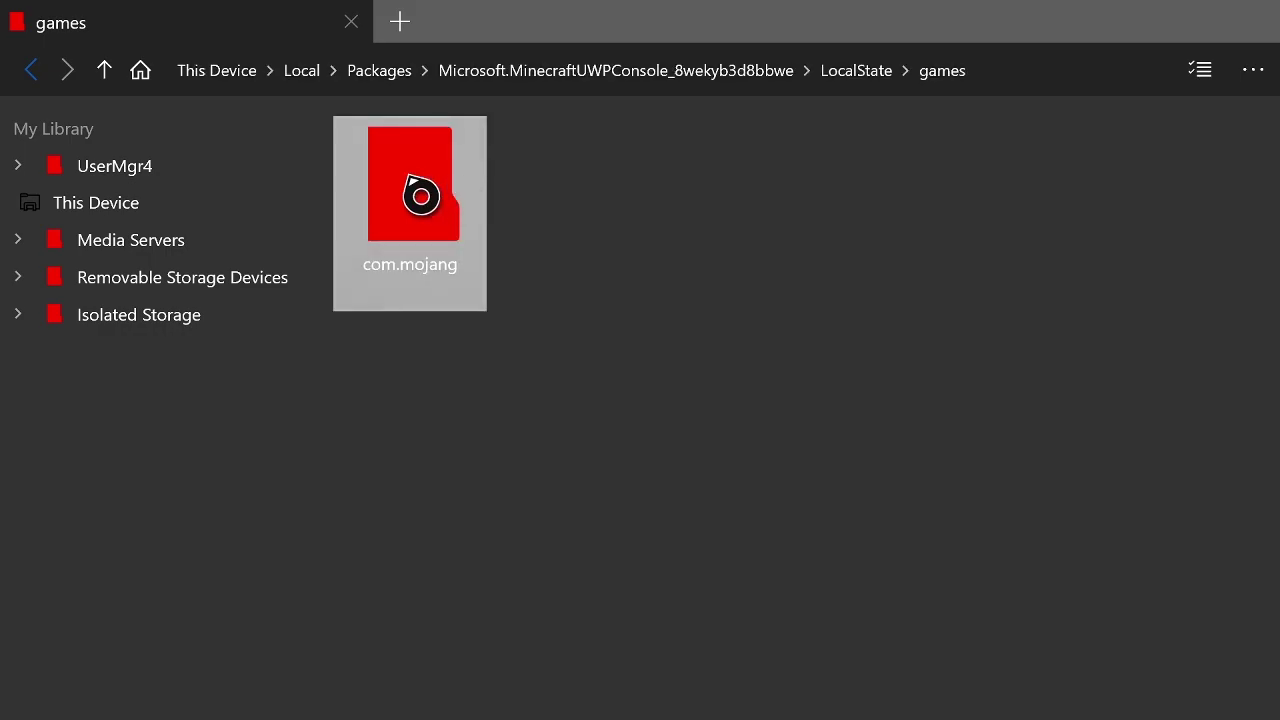